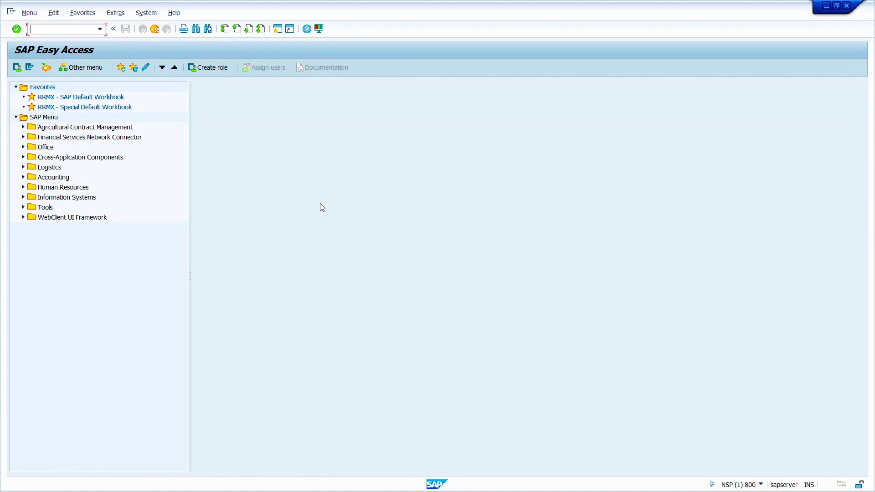
{"action": "type", "text": "mm06"}
{"action": "key", "text": "Return"}
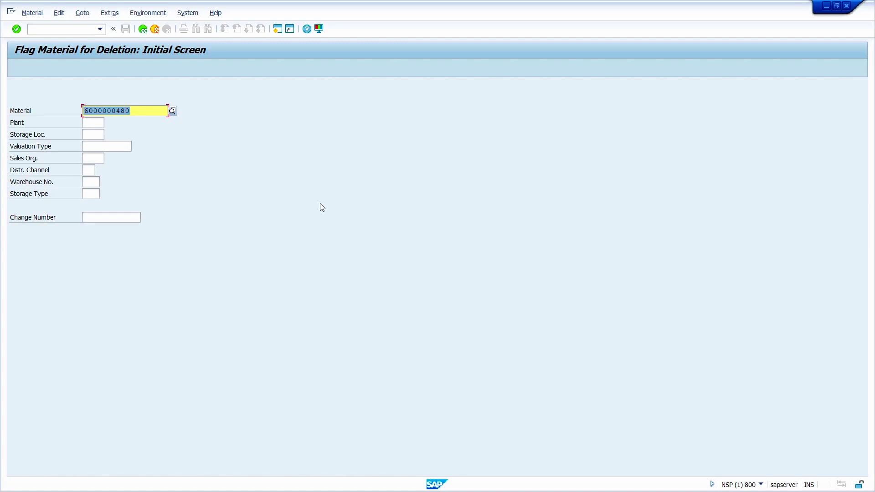
{"action": "key", "text": "Return"}
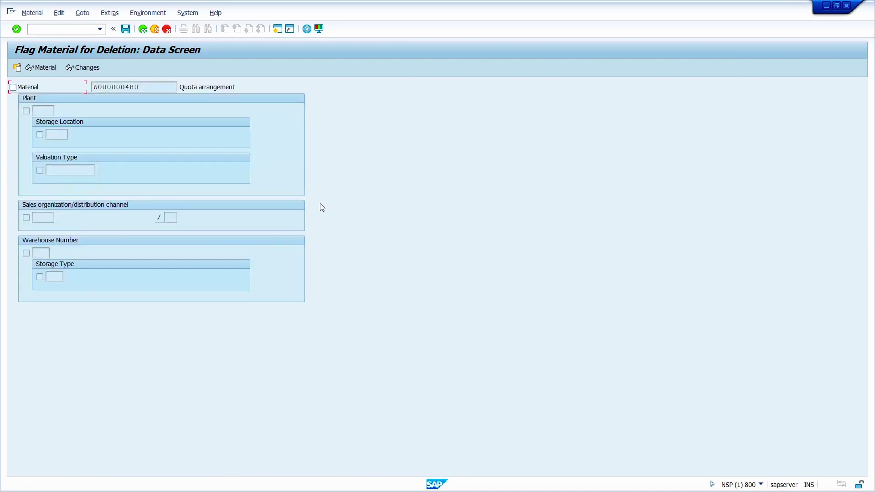
{"action": "left_click", "coordinate": [14, 88]}
{"action": "key", "text": "Return"}
{"action": "left_click", "coordinate": [125, 29]}
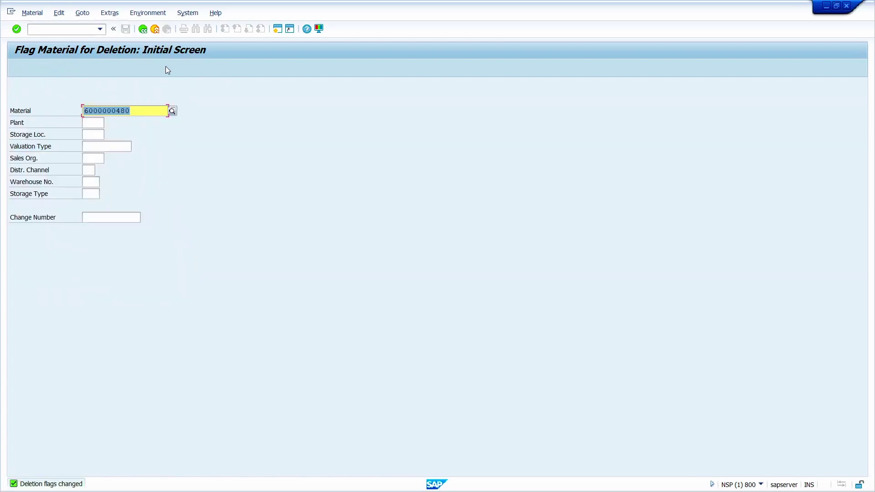
{"action": "key", "text": "End"}
{"action": "key", "text": "F3"}
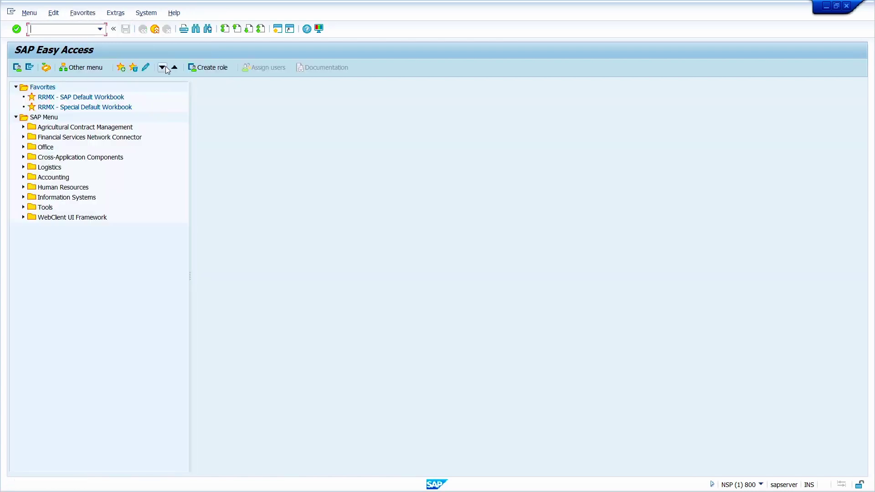
Step: Start a standard purchase order in transaction ME21N for vendor 1000 (C.E.B. BERLIN)
{"action": "type", "text": "/nme21n"}
{"action": "key", "text": "Return"}
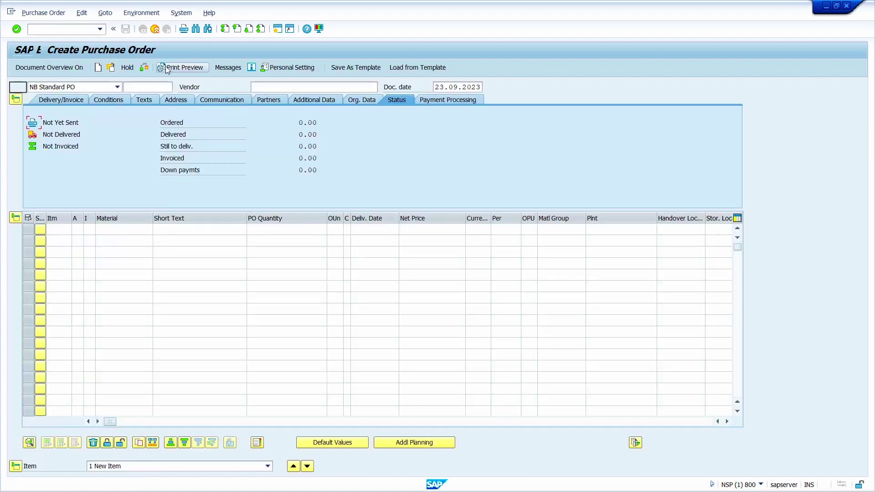
{"action": "left_click", "coordinate": [297, 87]}
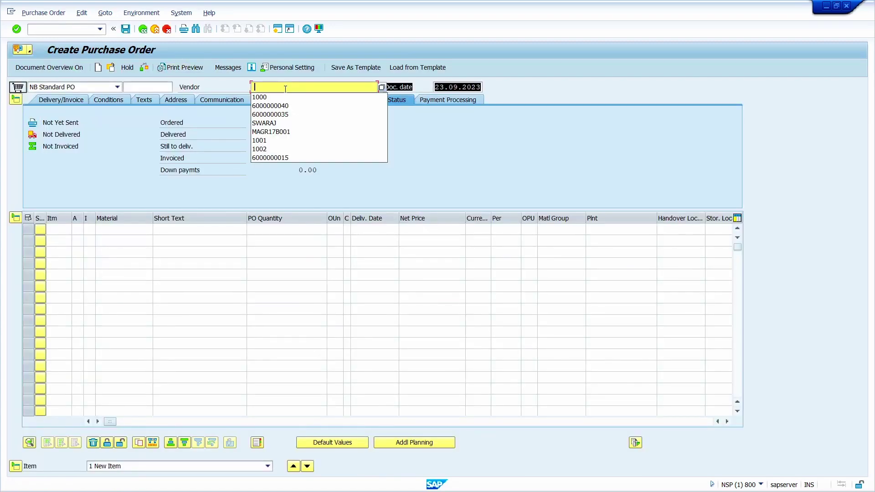
{"action": "left_click", "coordinate": [285, 97]}
{"action": "key", "text": "Return"}
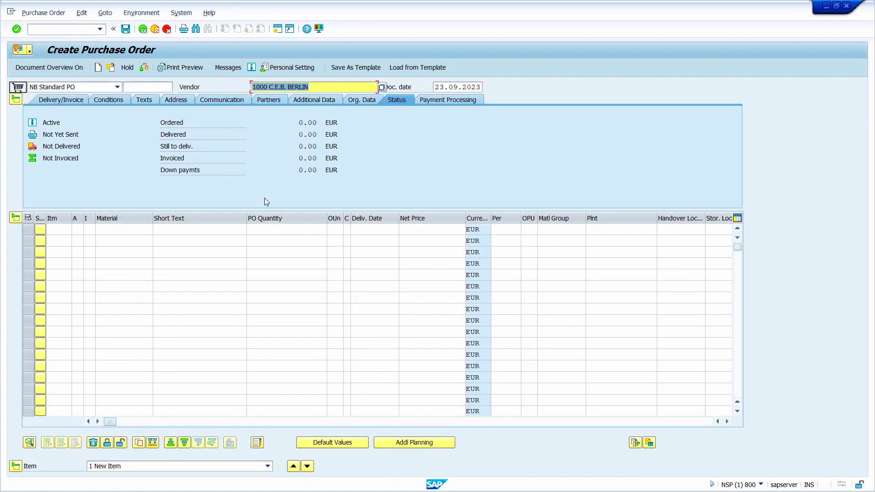
{"action": "left_click", "coordinate": [114, 229]}
{"action": "type", "text": "6000000480"}
{"action": "key", "text": "Tab"}
{"action": "key", "text": "Tab"}
{"action": "type", "text": "100"}
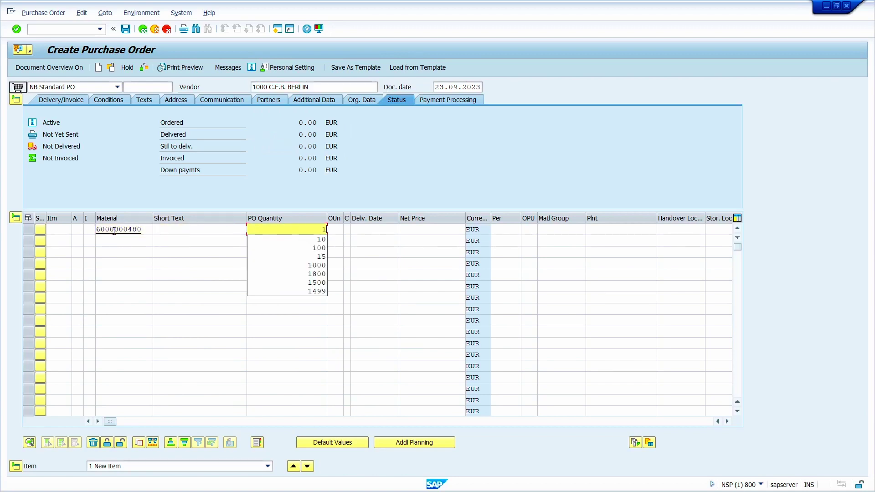
{"action": "key", "text": "Tab"}
{"action": "key", "text": "Tab"}
{"action": "key", "text": "Tab"}
{"action": "key", "text": "Tab"}
{"action": "key", "text": "Tab"}
{"action": "key", "text": "Tab"}
{"action": "key", "text": "Tab"}
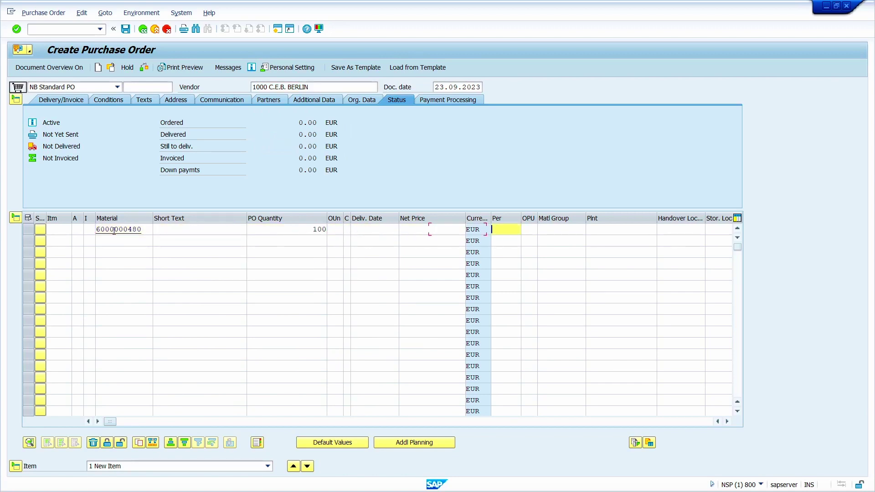
{"action": "type", "text": "1000"}
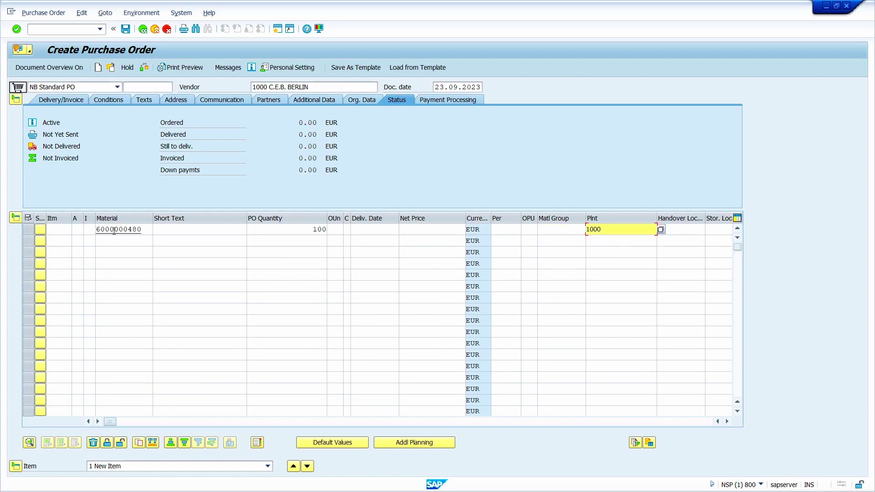
{"action": "key", "text": "Return"}
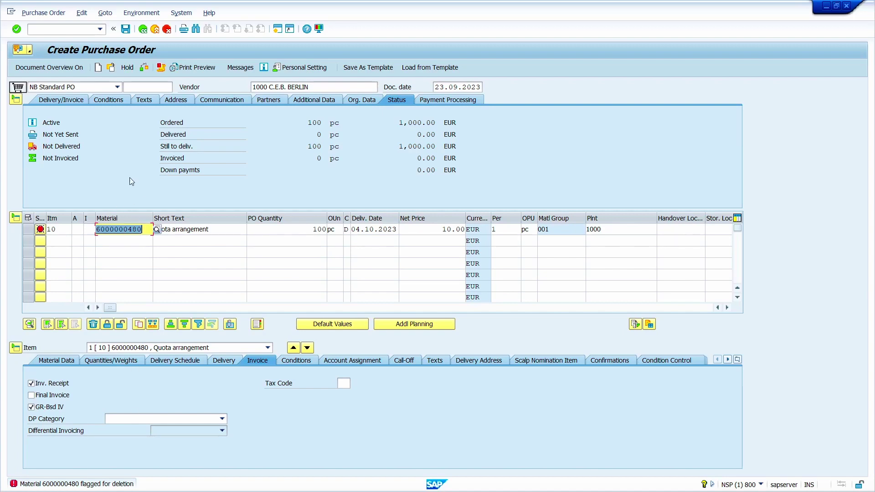
Step: Leave the purchase order and open the SAP Reference IMG through transaction SPRO
{"action": "left_click", "coordinate": [70, 29]}
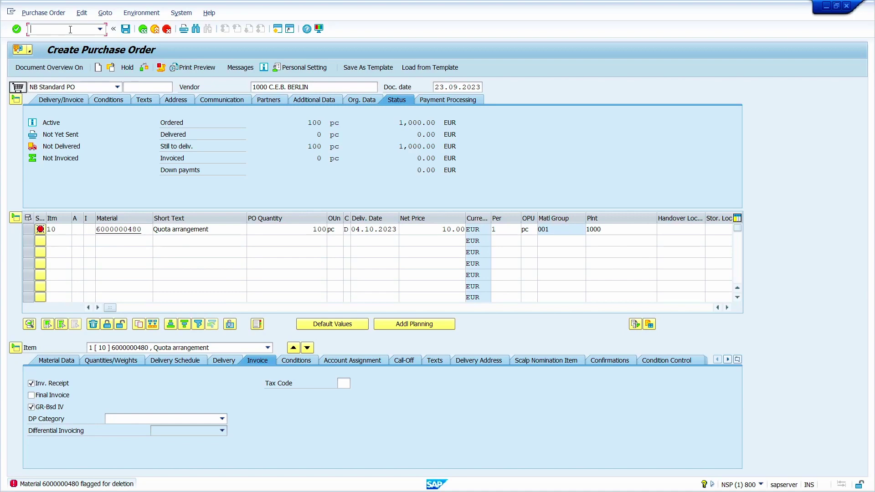
{"action": "type", "text": "/nspro"}
{"action": "key", "text": "Return"}
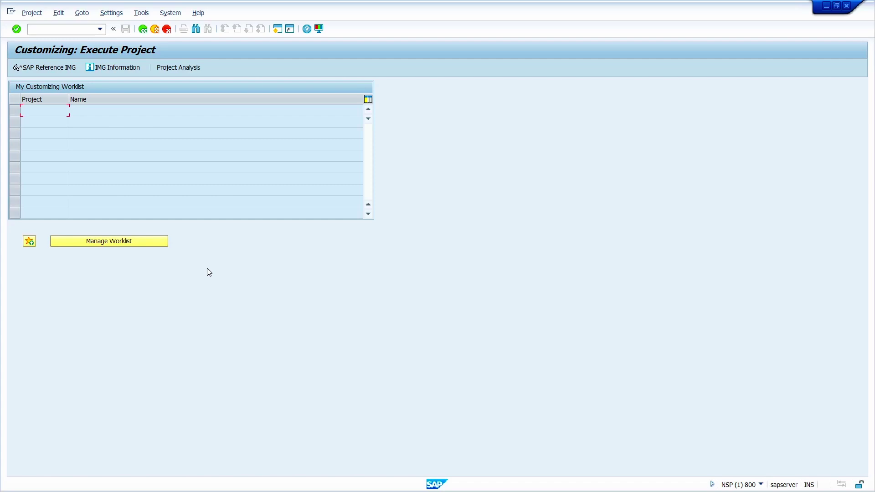
{"action": "left_click", "coordinate": [50, 70]}
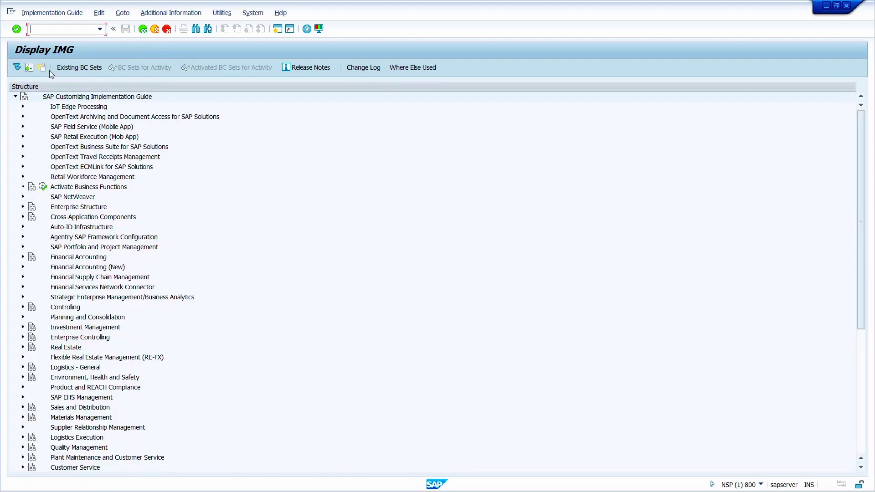
Step: Open the System messages activity of Define Attributes of System Messages under Materials Management, Purchasing, Environment Data
{"action": "scroll", "coordinate": [71, 238], "scroll_direction": "down", "scroll_amount": 3}
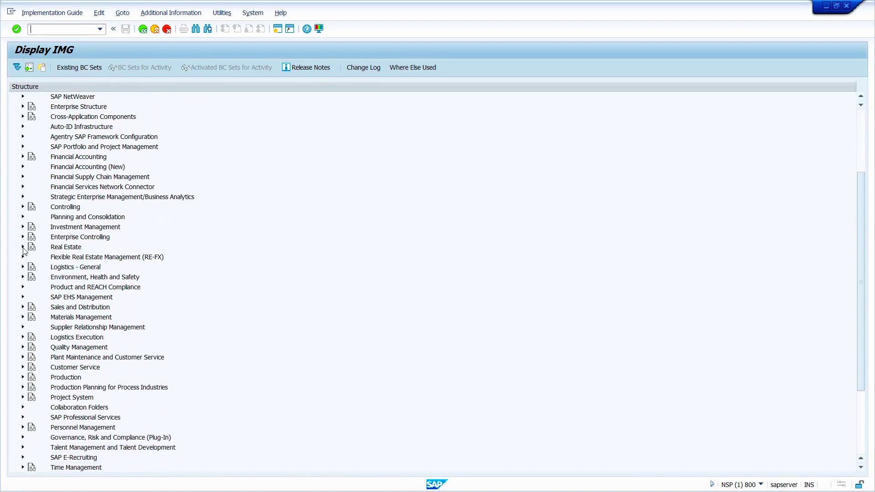
{"action": "left_click", "coordinate": [22, 317]}
{"action": "scroll", "coordinate": [40, 309], "scroll_direction": "down", "scroll_amount": 3}
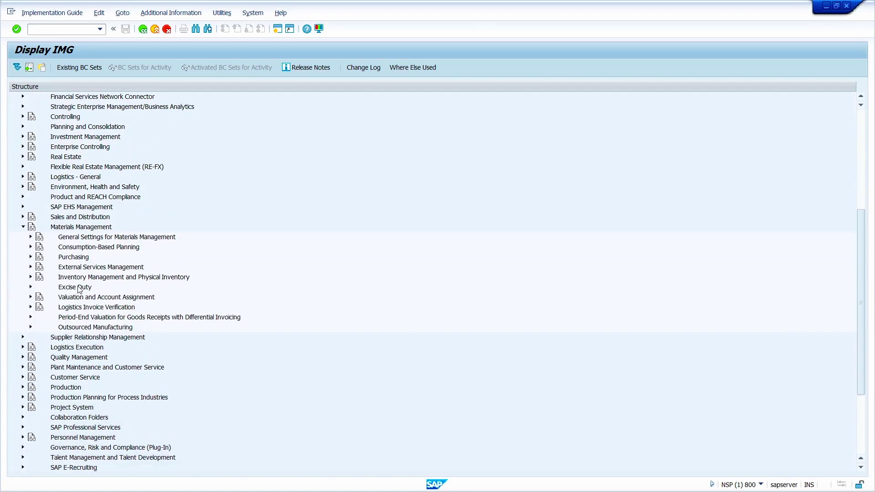
{"action": "left_click", "coordinate": [31, 256]}
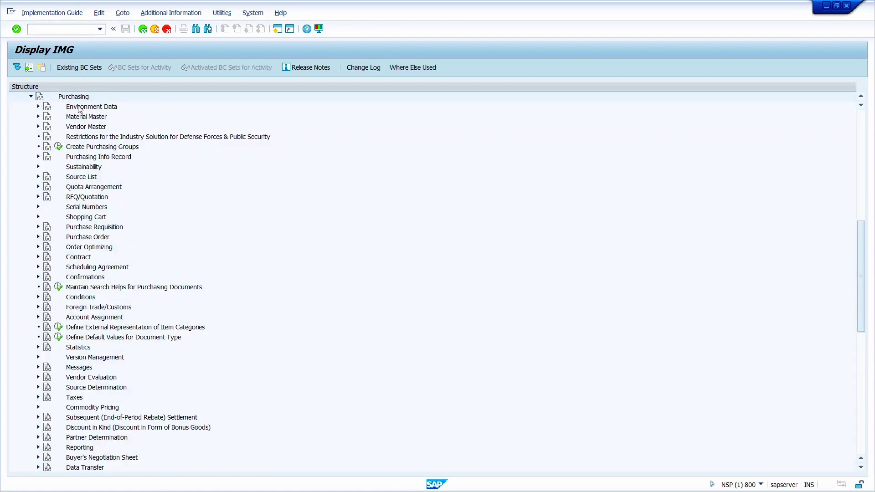
{"action": "left_click", "coordinate": [39, 107]}
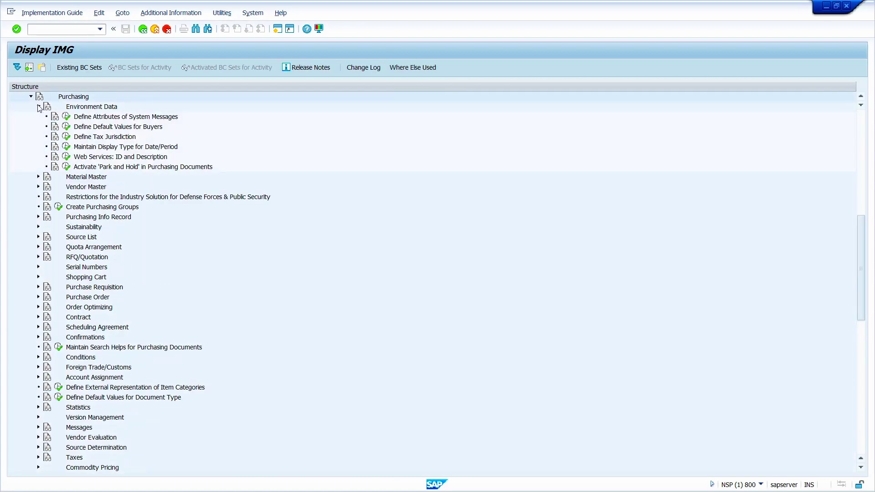
{"action": "left_click", "coordinate": [67, 120]}
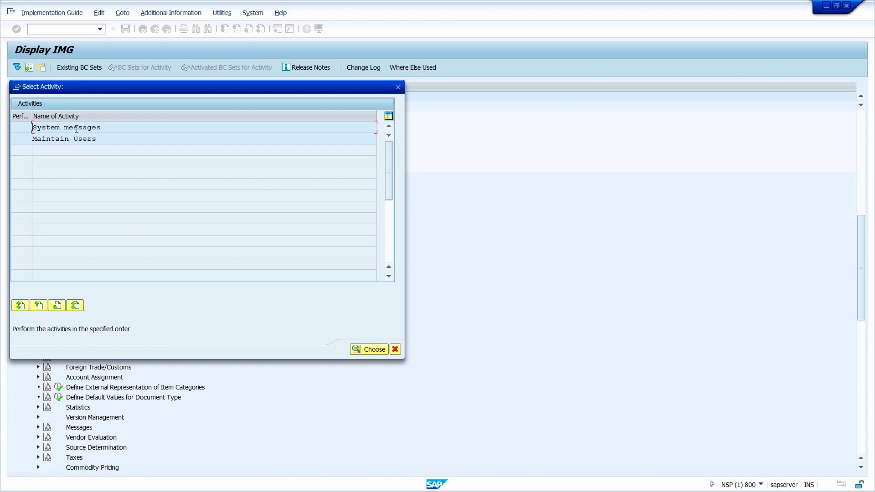
{"action": "double_click", "coordinate": [76, 129]}
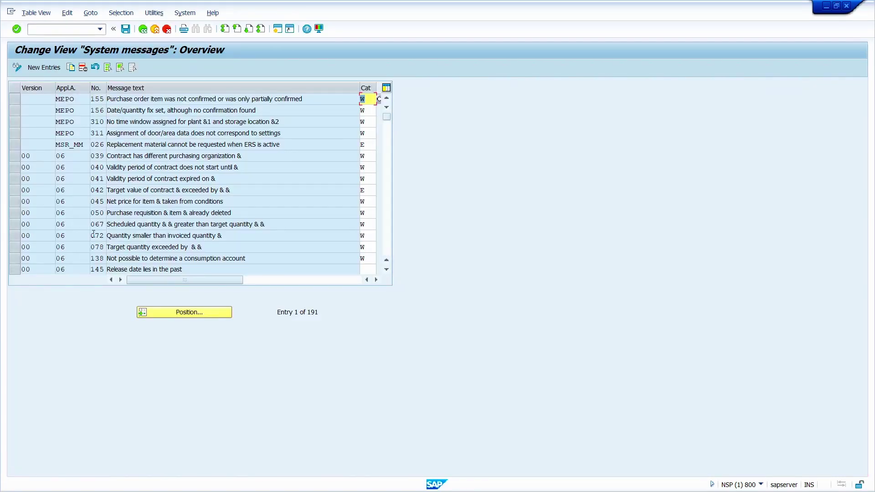
Step: Set the category of message ME 051 "Material & flagged for deletion" to W (Warning) and save it in the proposed customizing request
{"action": "scroll", "coordinate": [89, 212], "scroll_direction": "down", "scroll_amount": 6}
{"action": "scroll", "coordinate": [89, 212], "scroll_direction": "down", "scroll_amount": 17}
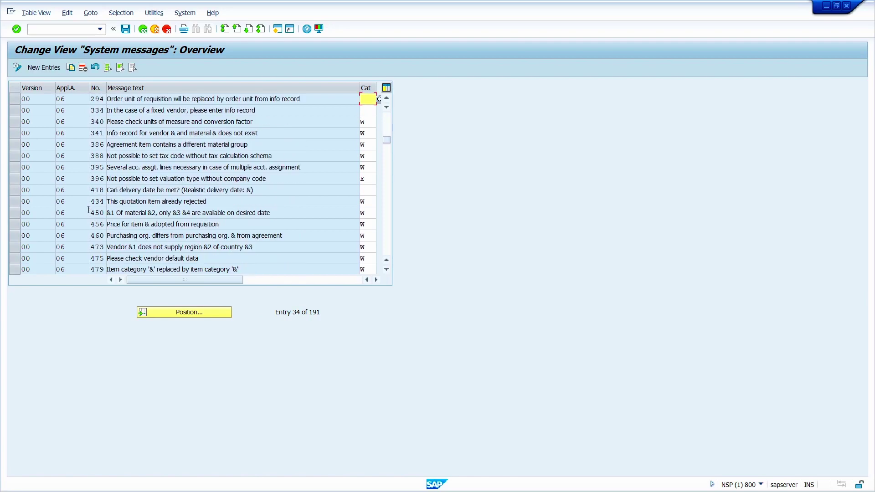
{"action": "scroll", "coordinate": [89, 210], "scroll_direction": "down", "scroll_amount": 9}
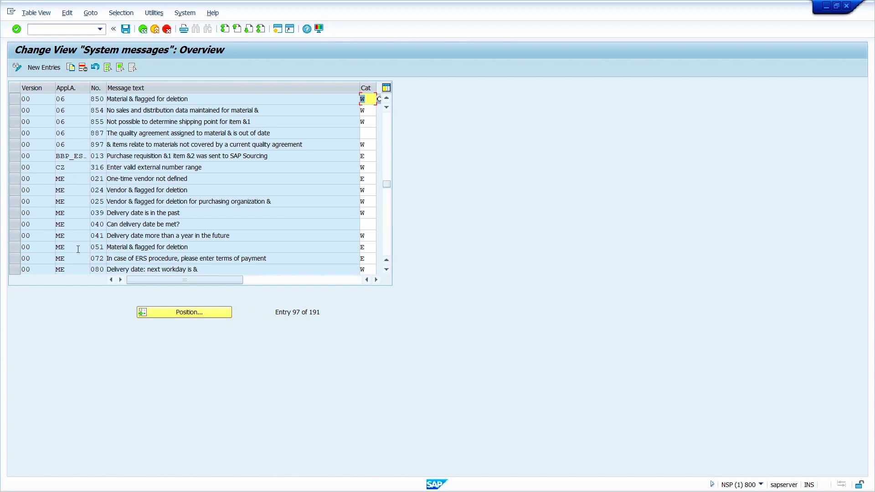
{"action": "left_click", "coordinate": [15, 247]}
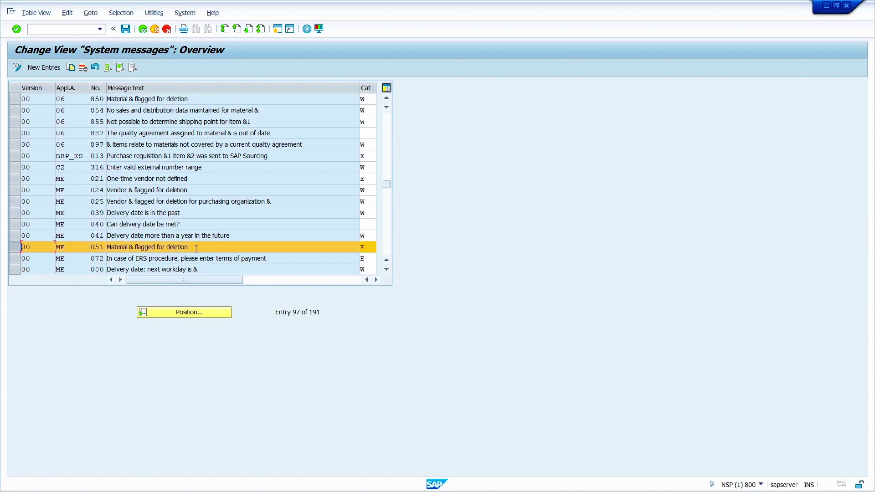
{"action": "left_click", "coordinate": [369, 246]}
{"action": "key", "text": "F4"}
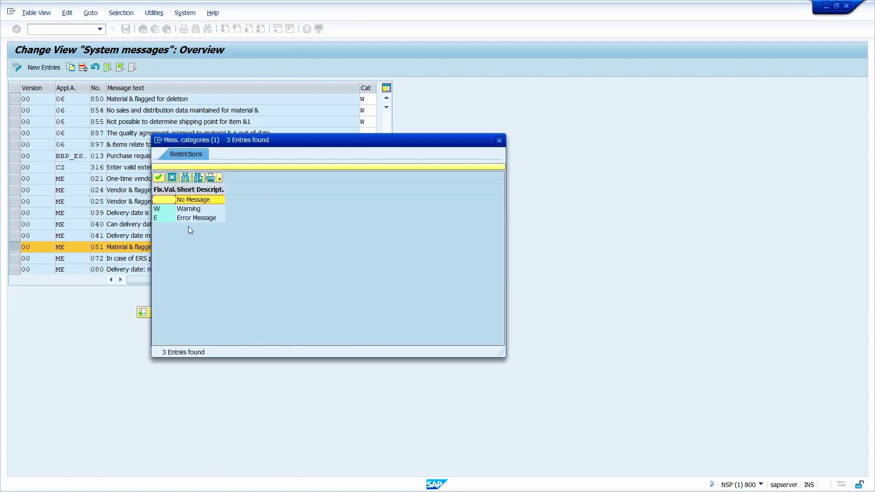
{"action": "double_click", "coordinate": [168, 209]}
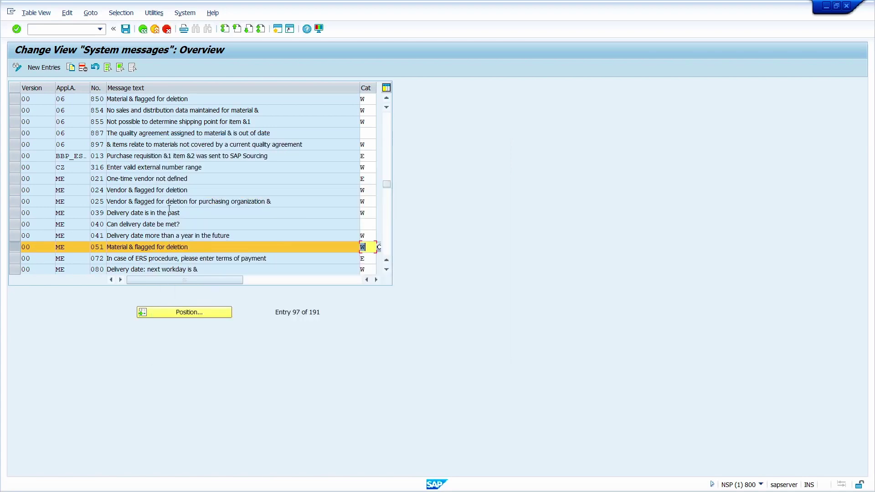
{"action": "left_click", "coordinate": [124, 30]}
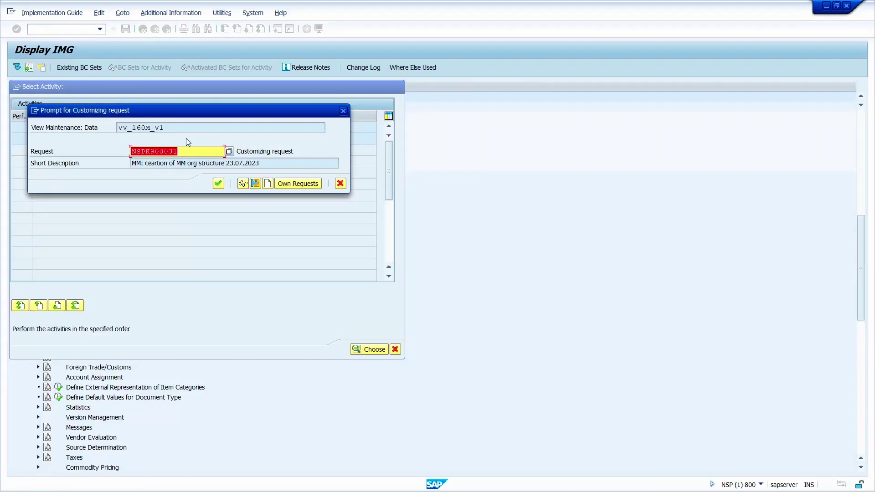
{"action": "left_click", "coordinate": [219, 183]}
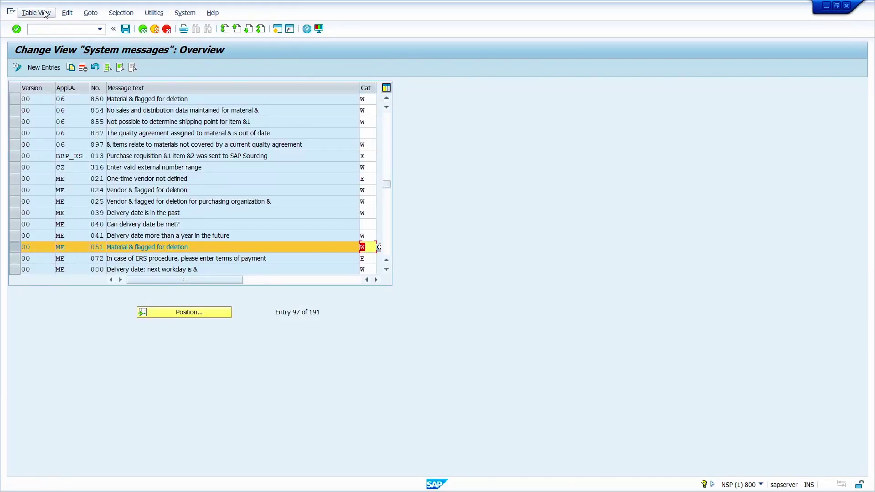
Step: Start a new standard purchase order in transaction ME21N for vendor 1000 (C.E.B. BERLIN)
{"action": "left_click", "coordinate": [60, 26]}
{"action": "type", "text": "/nme21n"}
{"action": "key", "text": "Return"}
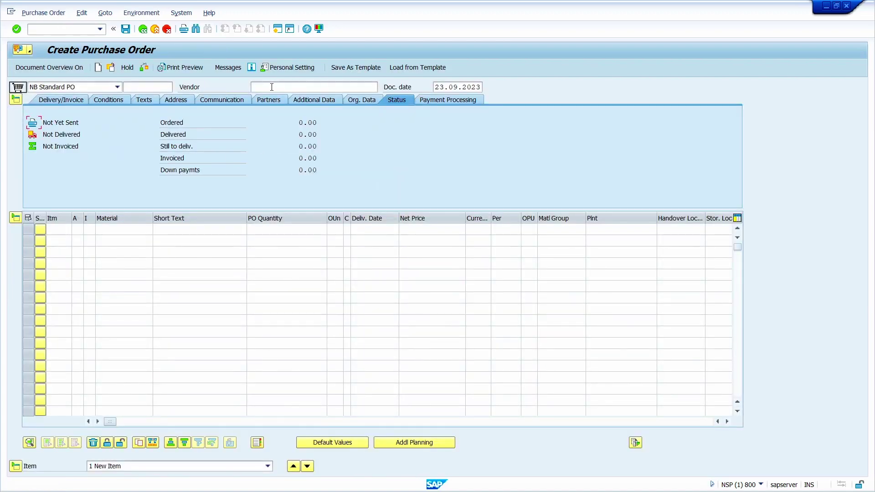
{"action": "left_click", "coordinate": [271, 86]}
{"action": "left_click", "coordinate": [272, 99]}
{"action": "key", "text": "Return"}
{"action": "left_click", "coordinate": [131, 229]}
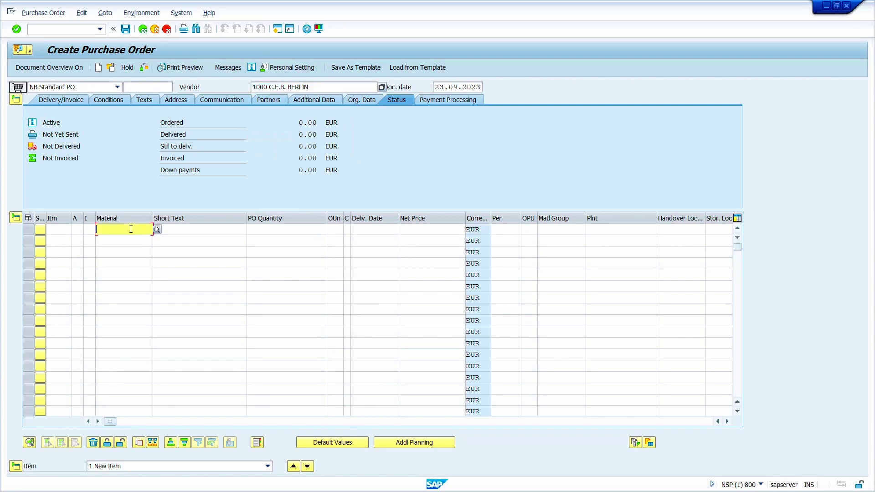
{"action": "left_click", "coordinate": [130, 238]}
{"action": "key", "text": "Tab"}
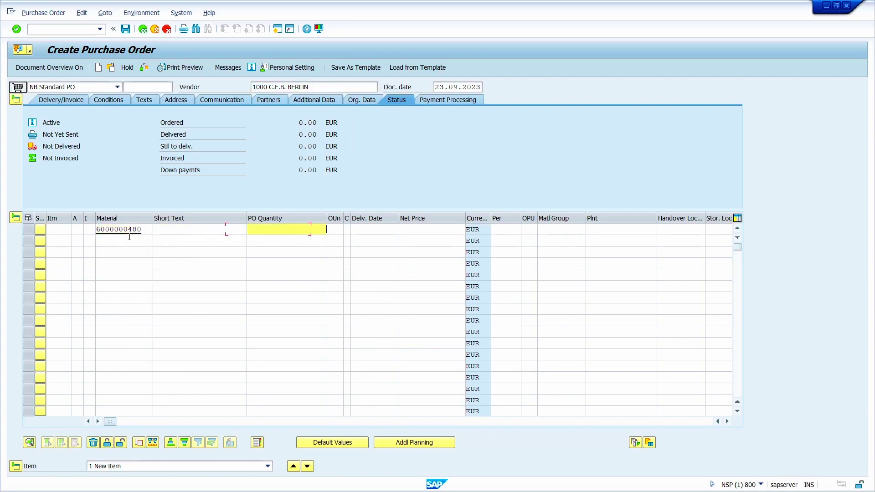
{"action": "type", "text": "100"}
{"action": "key", "text": "Tab"}
{"action": "key", "text": "Tab"}
{"action": "key", "text": "Tab"}
{"action": "key", "text": "Tab"}
{"action": "key", "text": "Tab"}
{"action": "key", "text": "Tab"}
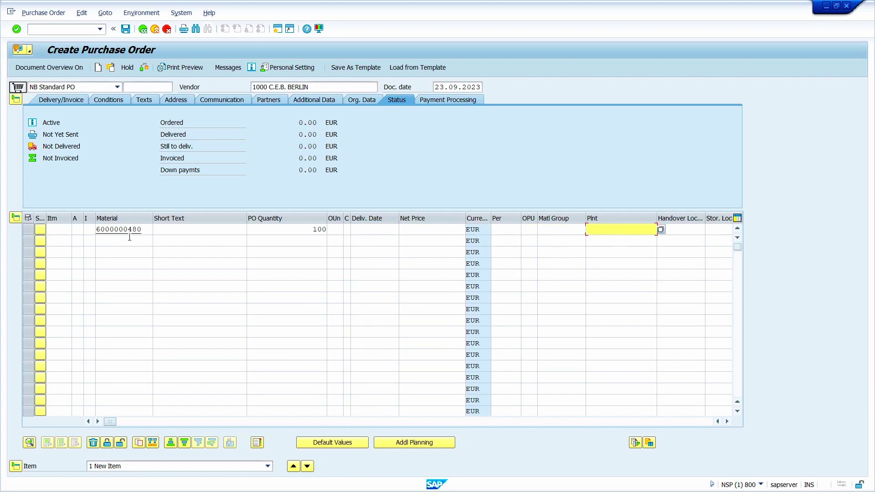
{"action": "type", "text": "1000"}
{"action": "key", "text": "Return"}
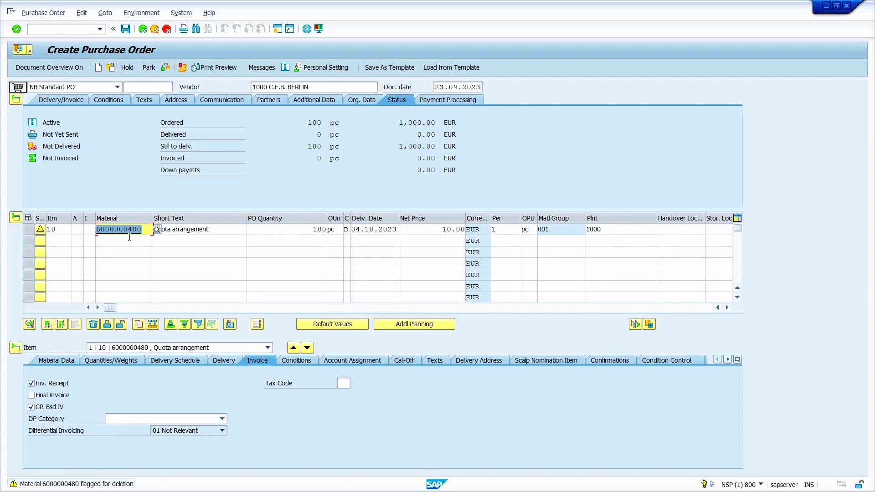
{"action": "left_click", "coordinate": [68, 29]}
{"action": "type", "text": "/nmm06"}
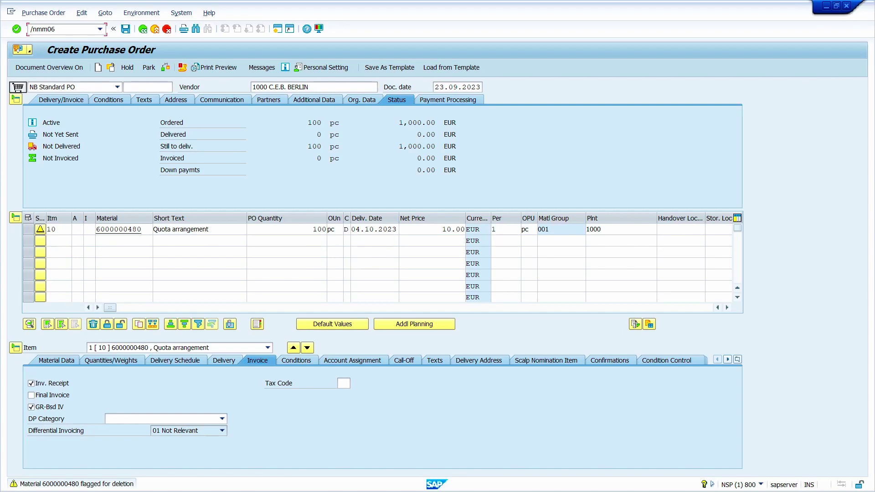
{"action": "key", "text": "Return"}
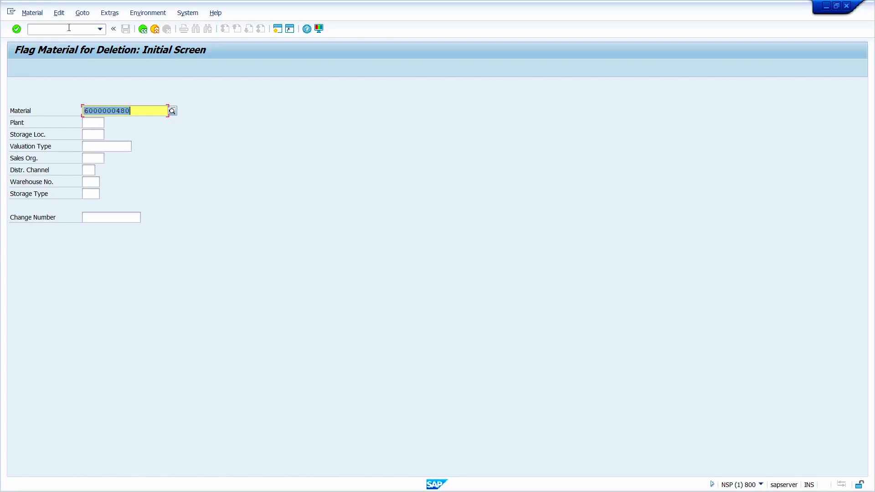
{"action": "key", "text": "Return"}
{"action": "left_click", "coordinate": [19, 88]}
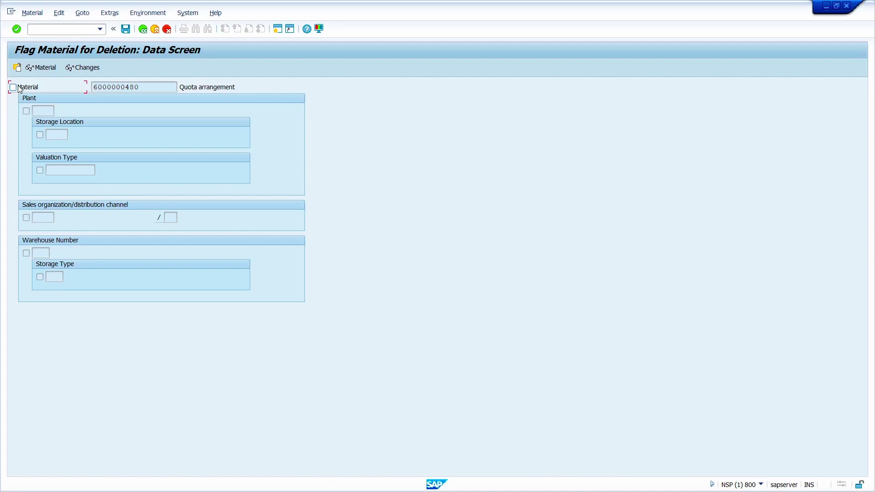
{"action": "key", "text": "ctrl+s"}
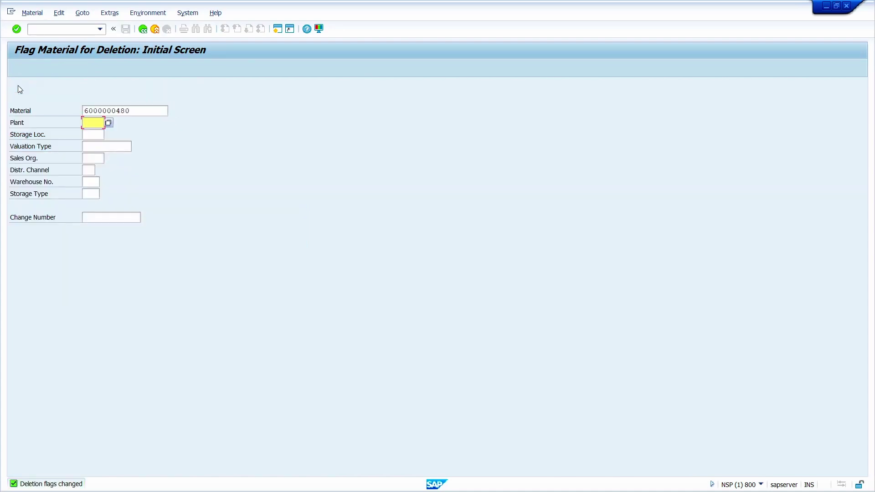
{"action": "type", "text": "1000"}
{"action": "key", "text": "Return"}
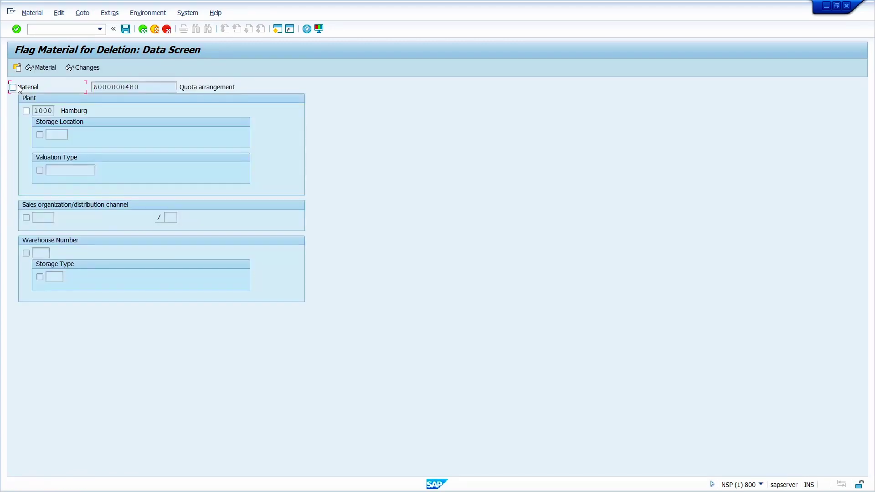
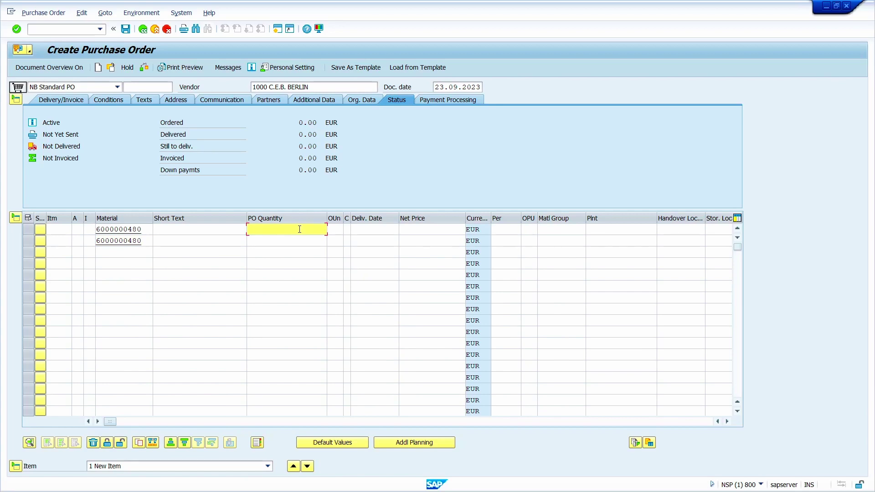
Step: Complete the first order item with quantity 100 and plant 1000, and the second with quantity 50, net price 10 and plant 1100
{"action": "type", "text": "100"}
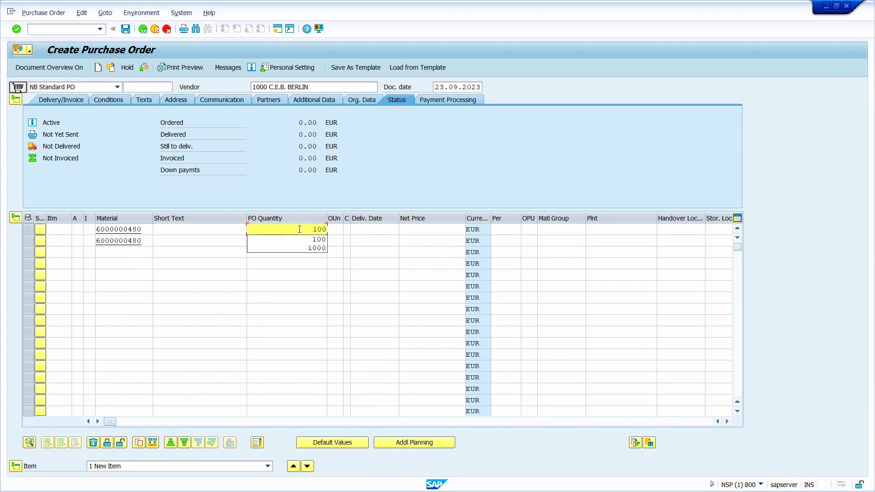
{"action": "left_click", "coordinate": [306, 240]}
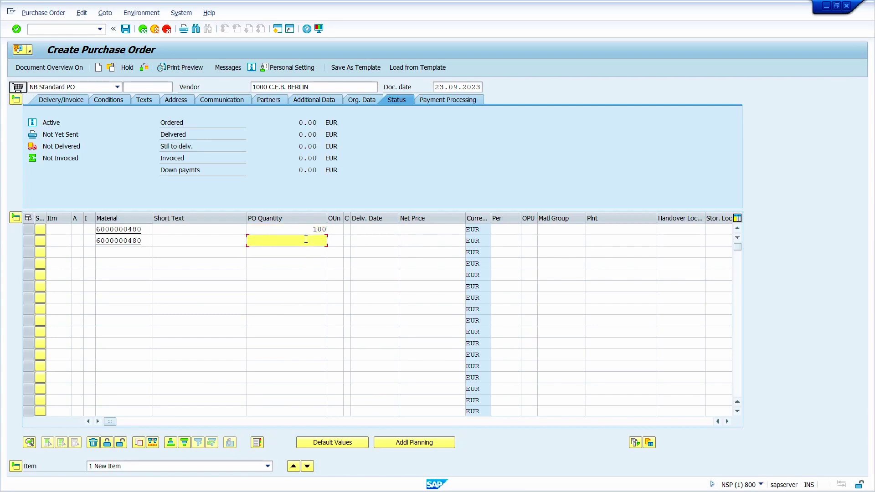
{"action": "type", "text": "50"}
{"action": "left_click", "coordinate": [429, 240]}
{"action": "type", "text": "10"}
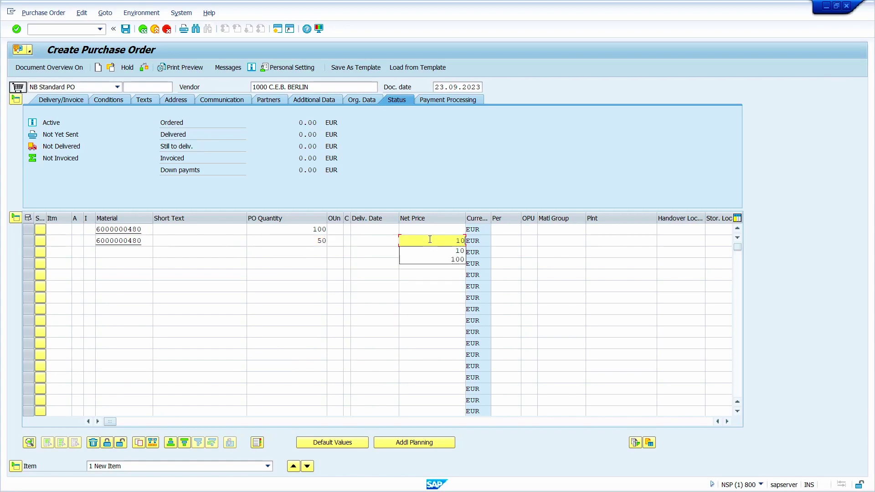
{"action": "left_click", "coordinate": [613, 231]}
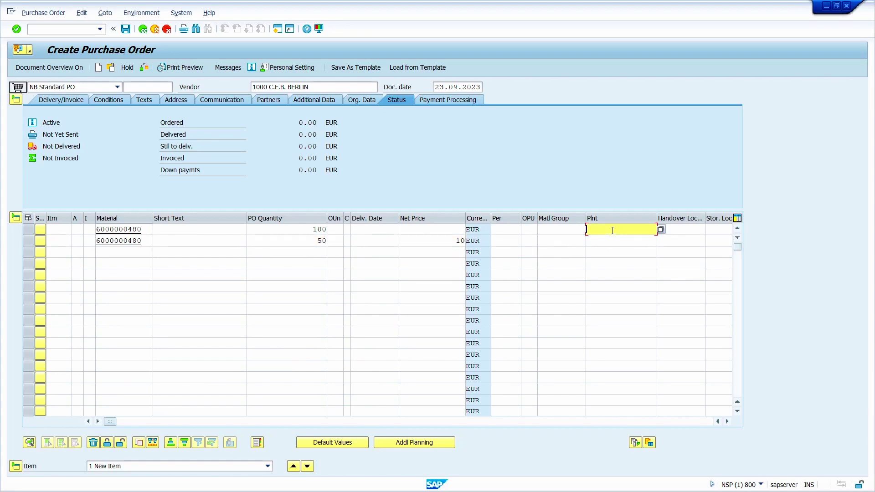
{"action": "type", "text": "1000"}
{"action": "left_click", "coordinate": [613, 237]}
{"action": "type", "text": "1100"}
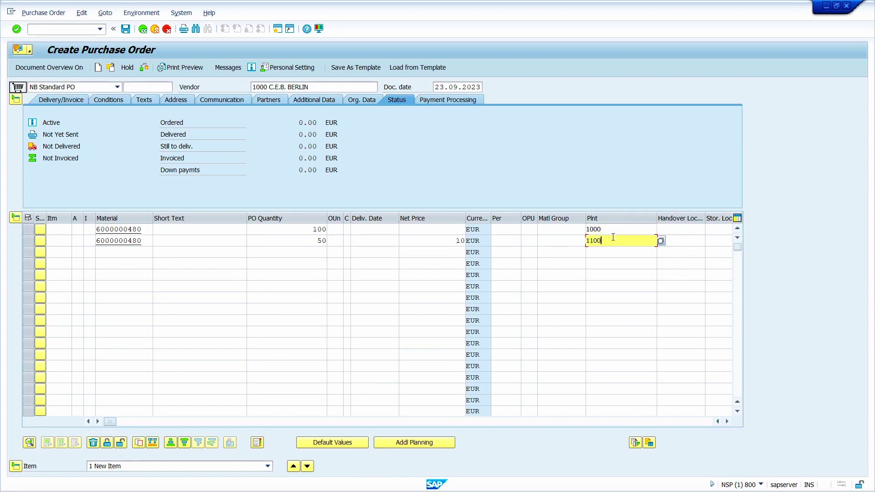
{"action": "key", "text": "Return"}
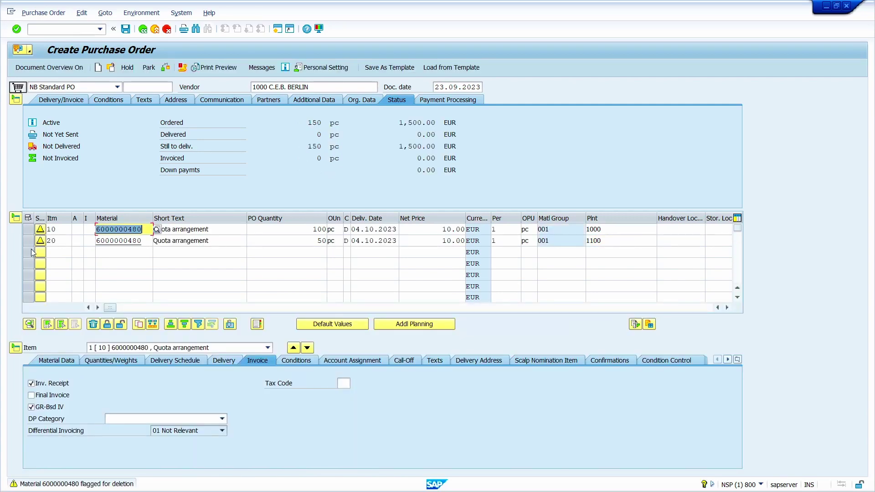
Step: Examine the messages of order items 10 and 20 to compare the deletion warning for plants 1000 and 1100
{"action": "left_click", "coordinate": [41, 232]}
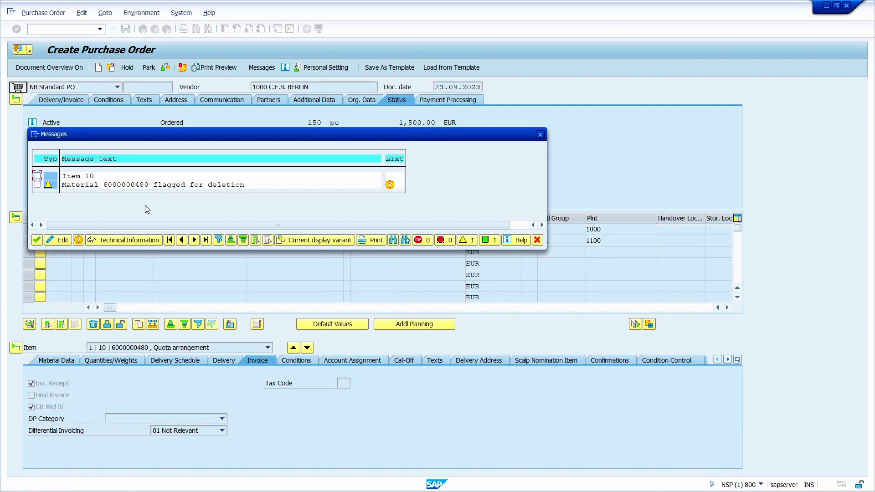
{"action": "left_click", "coordinate": [36, 240]}
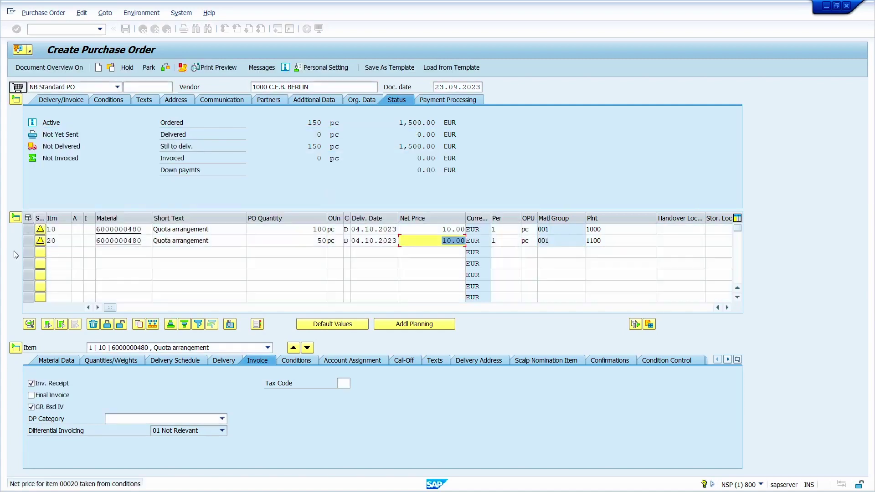
{"action": "left_click", "coordinate": [40, 242]}
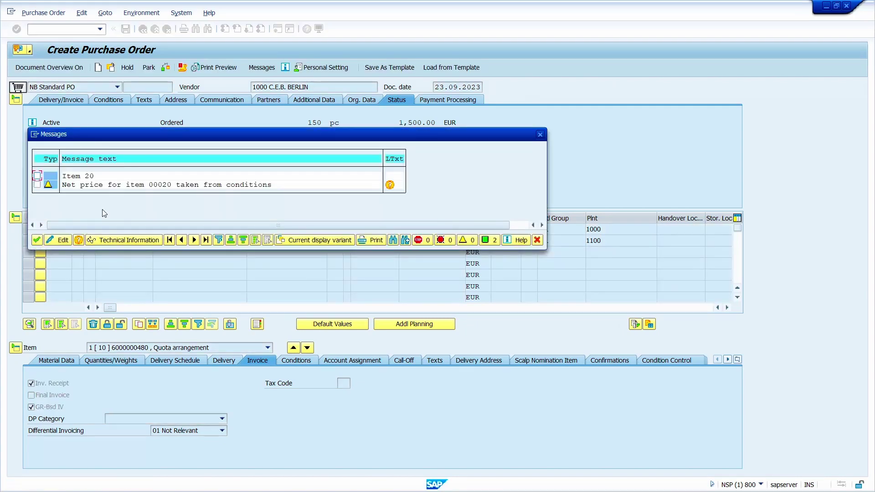
{"action": "left_click", "coordinate": [37, 240]}
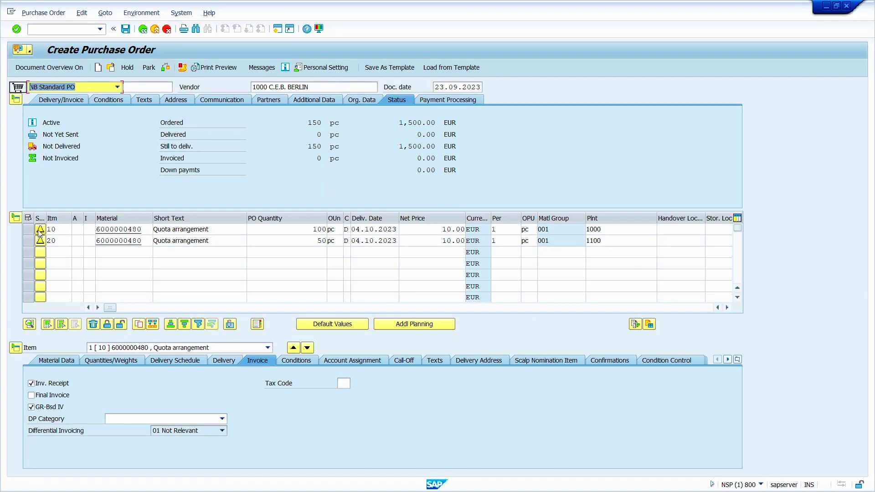
{"action": "left_click", "coordinate": [40, 230]}
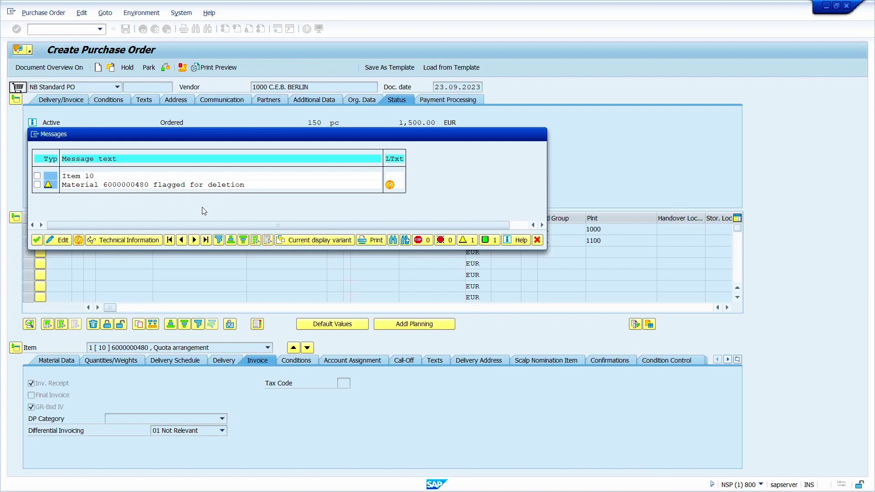
{"action": "key", "text": "Return"}
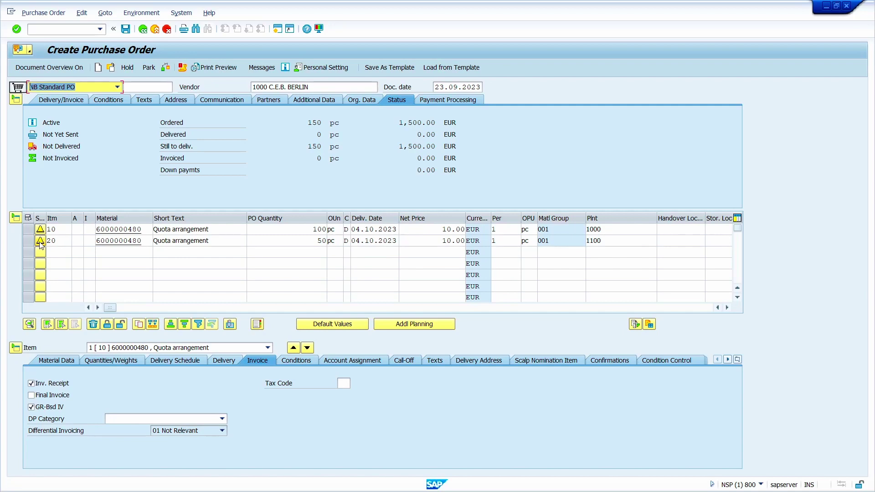
{"action": "left_click", "coordinate": [40, 243]}
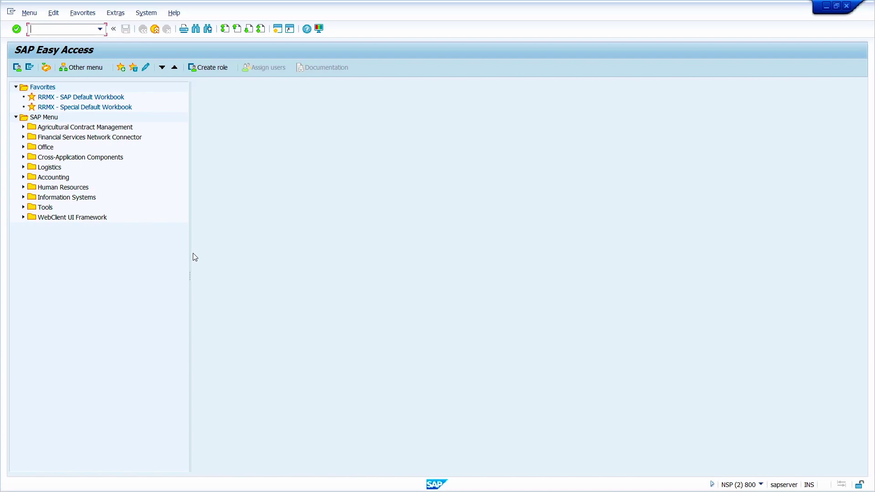
{"action": "type", "text": "mm02"}
{"action": "key", "text": "Return"}
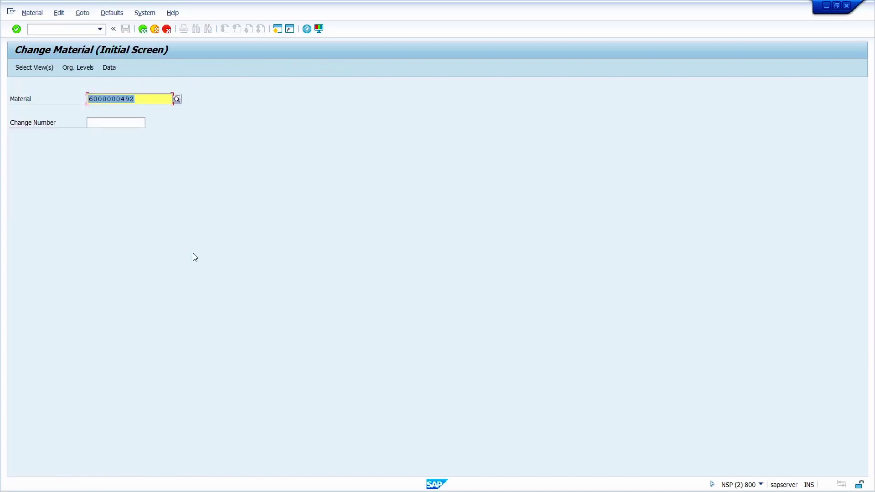
{"action": "key", "text": "Return"}
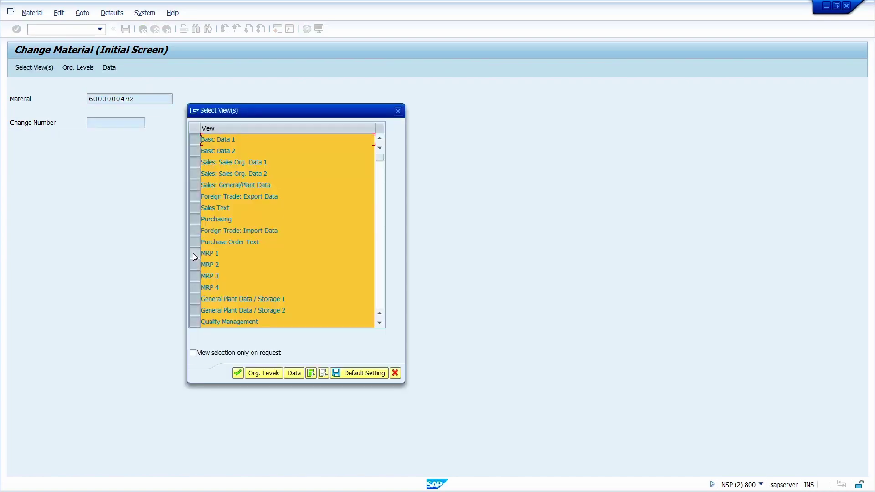
{"action": "key", "text": "Return"}
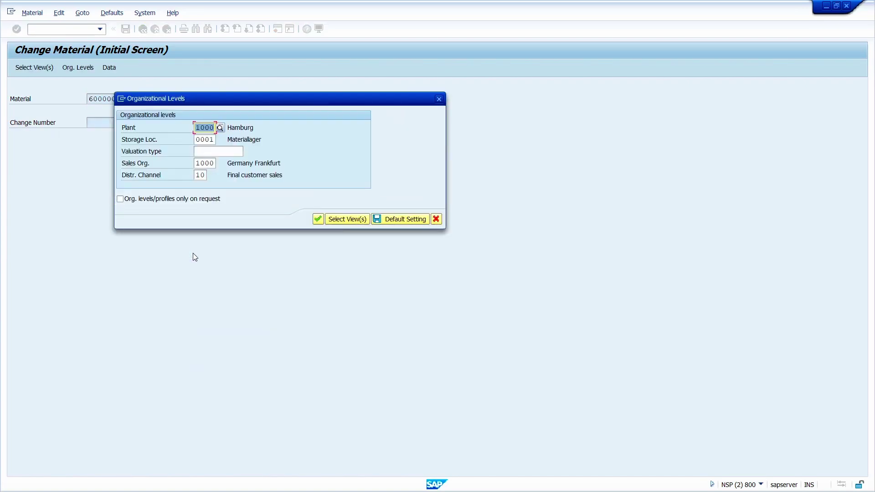
{"action": "key", "text": "Return"}
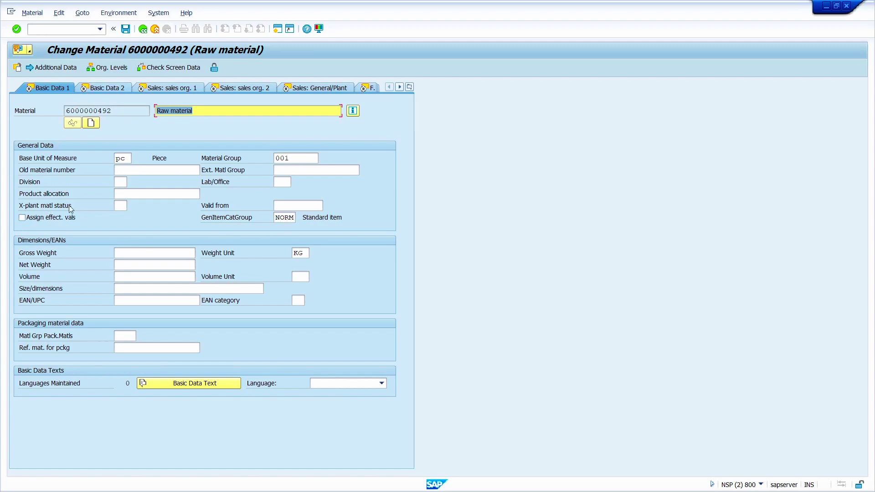
{"action": "left_click", "coordinate": [121, 204]}
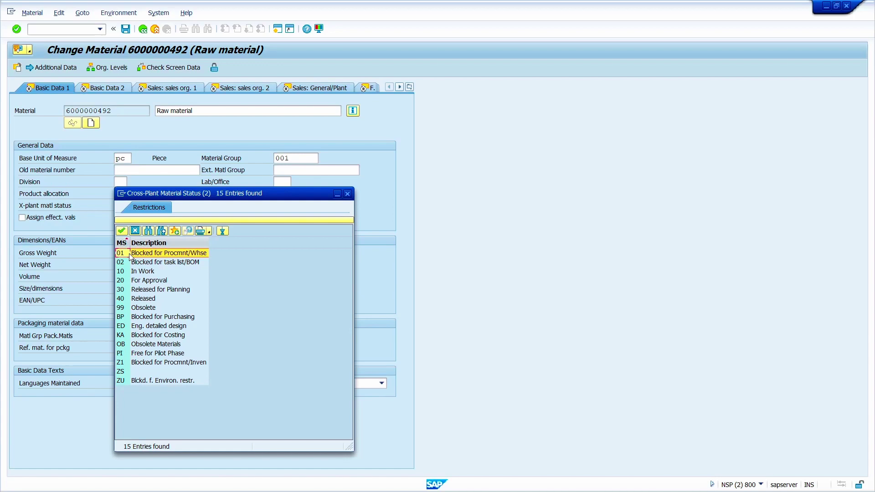
{"action": "key", "text": "Escape"}
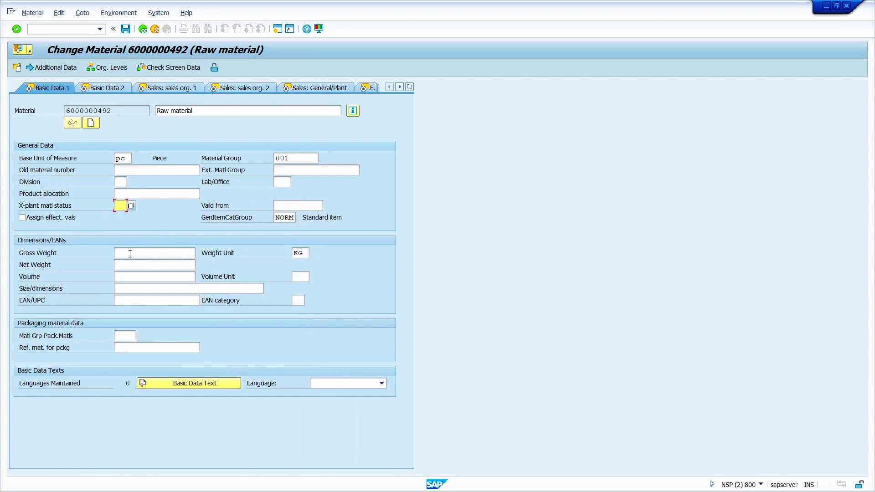
Step: Set the plant-specific material status in the MRP 1 view to 01 (Blocked for Procmnt/Whse) and save the material
{"action": "left_click", "coordinate": [410, 87]}
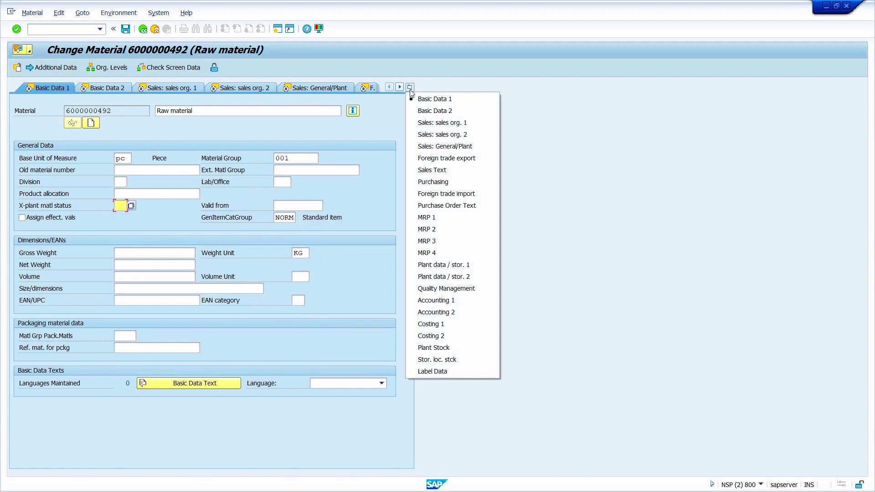
{"action": "left_click", "coordinate": [439, 219]}
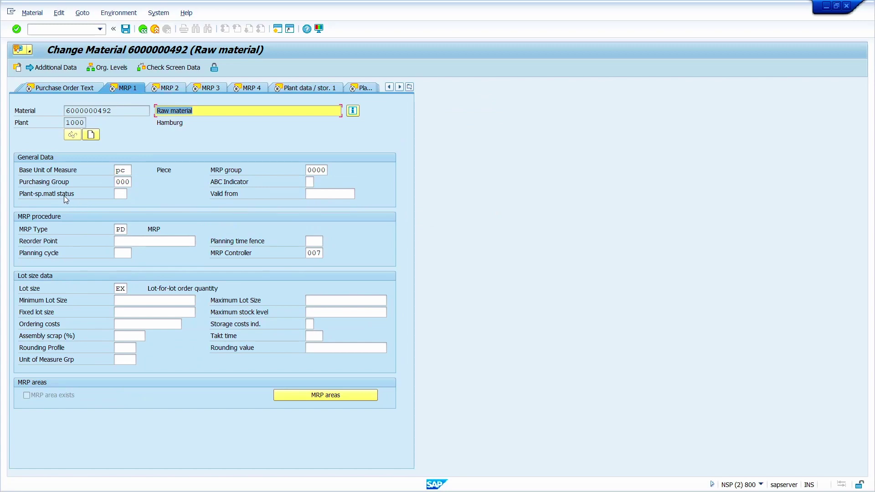
{"action": "left_click", "coordinate": [124, 195]}
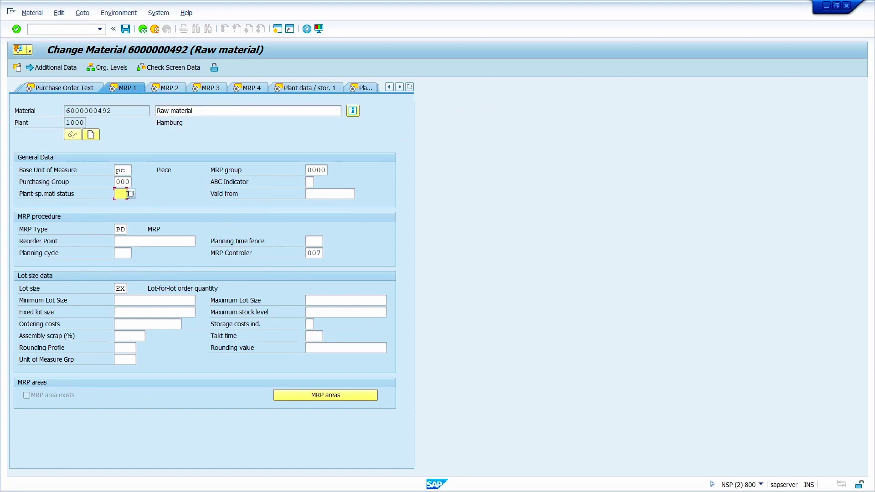
{"action": "key", "text": "F4"}
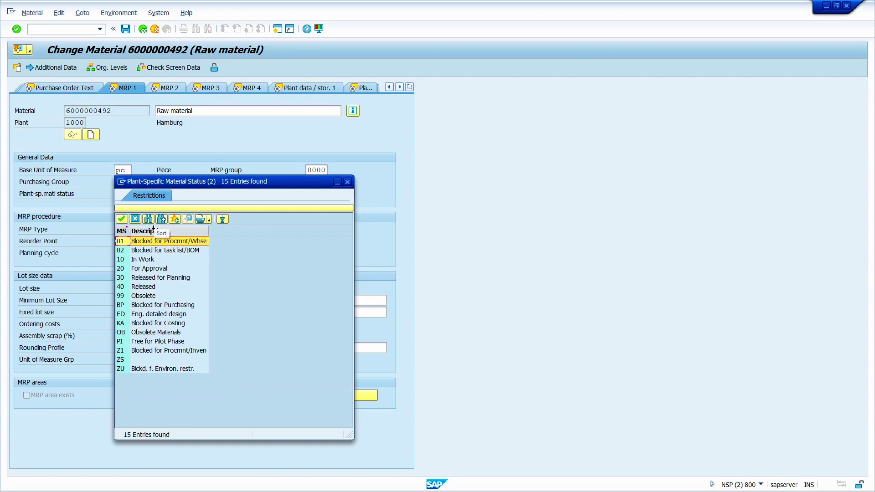
{"action": "double_click", "coordinate": [126, 242]}
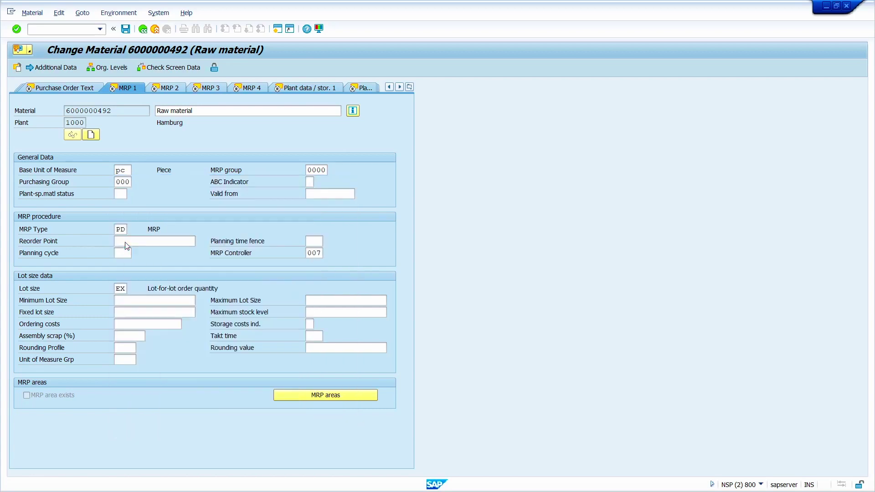
{"action": "left_click", "coordinate": [126, 29]}
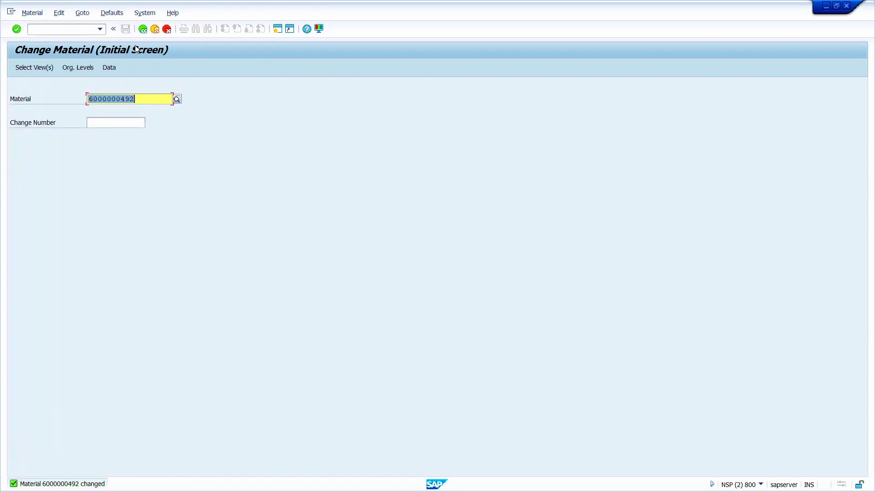
{"action": "key", "text": "End"}
{"action": "key", "text": "F3"}
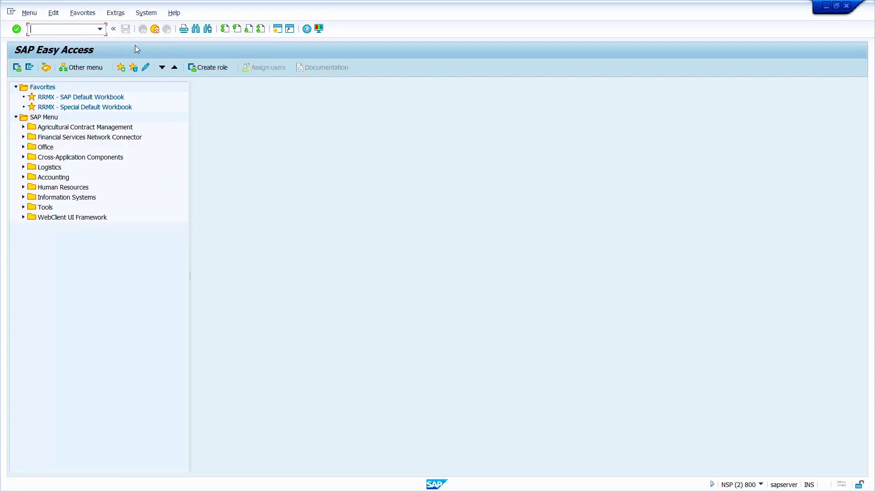
Step: Start a new standard purchase order in transaction ME21N for vendor 1000, ready for the first item's material
{"action": "type", "text": "me21n"}
{"action": "key", "text": "Return"}
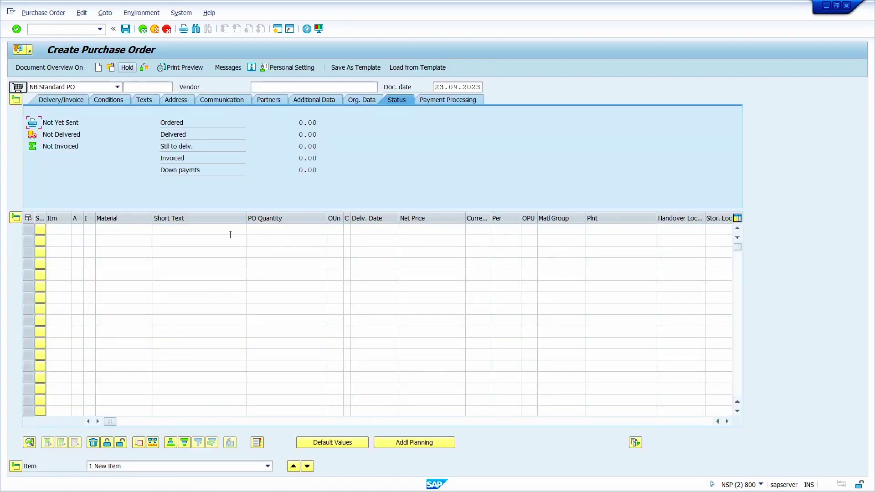
{"action": "left_click", "coordinate": [275, 86]}
{"action": "type", "text": "1"}
{"action": "left_click", "coordinate": [275, 94]}
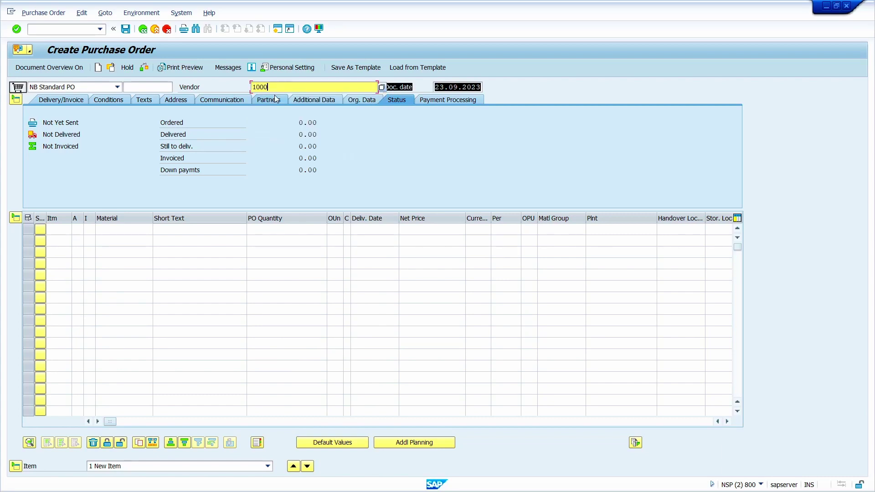
{"action": "key", "text": "Return"}
{"action": "left_click", "coordinate": [134, 226]}
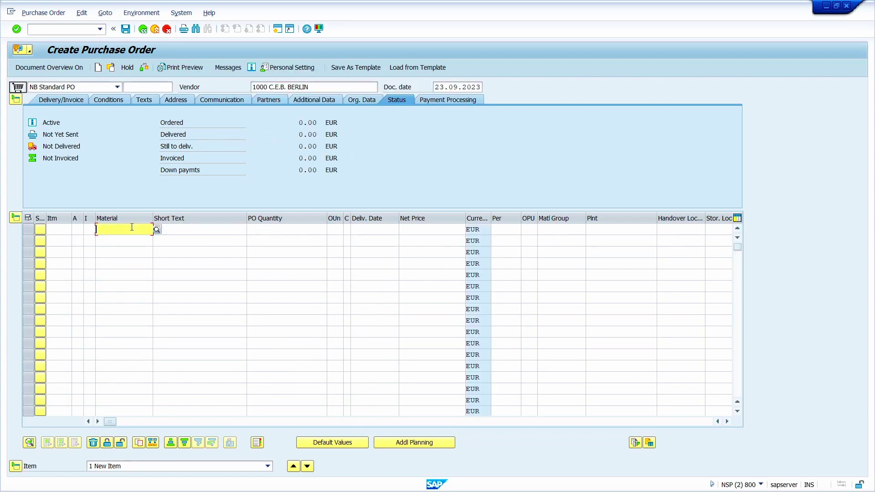
{"action": "type", "text": "6000000492"}
{"action": "key", "text": "Tab"}
{"action": "key", "text": "Tab"}
{"action": "type", "text": "100"}
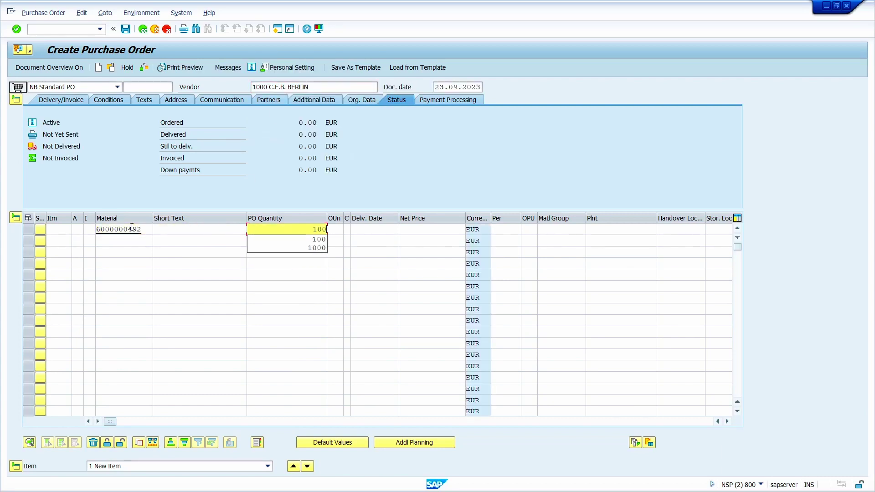
{"action": "key", "text": "Tab"}
{"action": "key", "text": "Tab"}
{"action": "key", "text": "Tab"}
{"action": "type", "text": "10"}
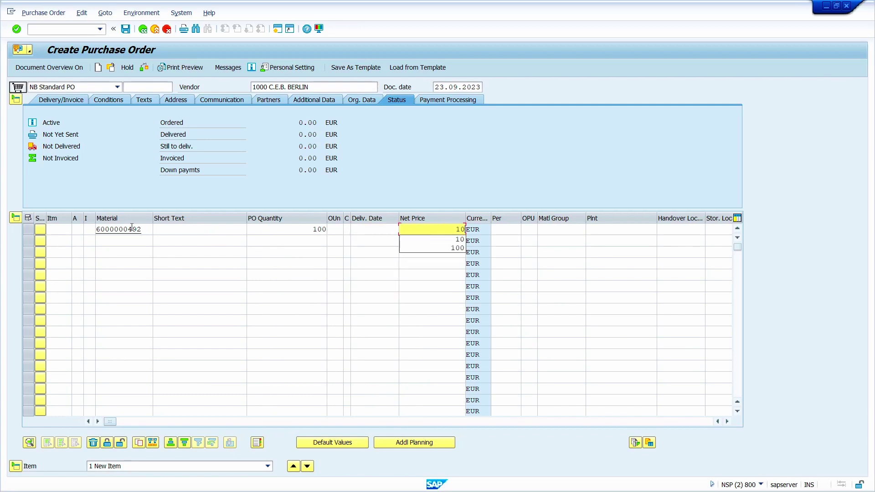
{"action": "key", "text": "Tab"}
{"action": "key", "text": "Tab"}
{"action": "key", "text": "Tab"}
{"action": "key", "text": "Tab"}
{"action": "type", "text": "1000"}
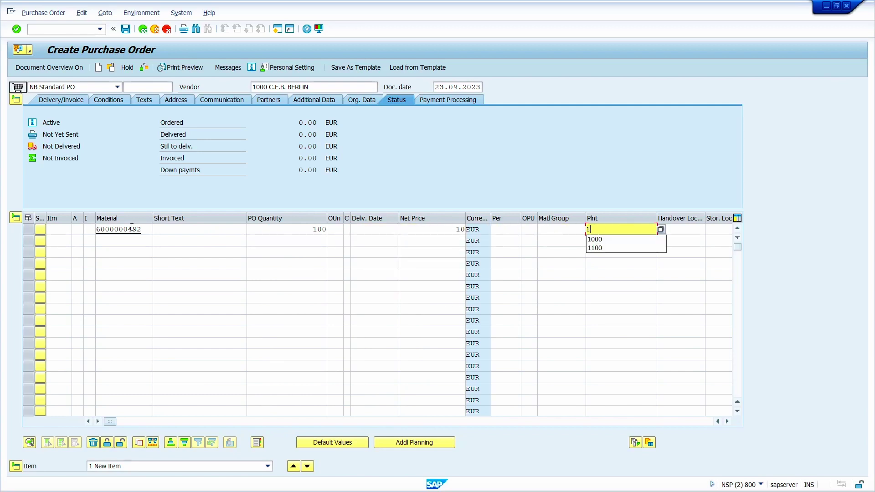
Step: Check the item for plant 1000 and read the detailed explanation of its material status message
{"action": "key", "text": "Return"}
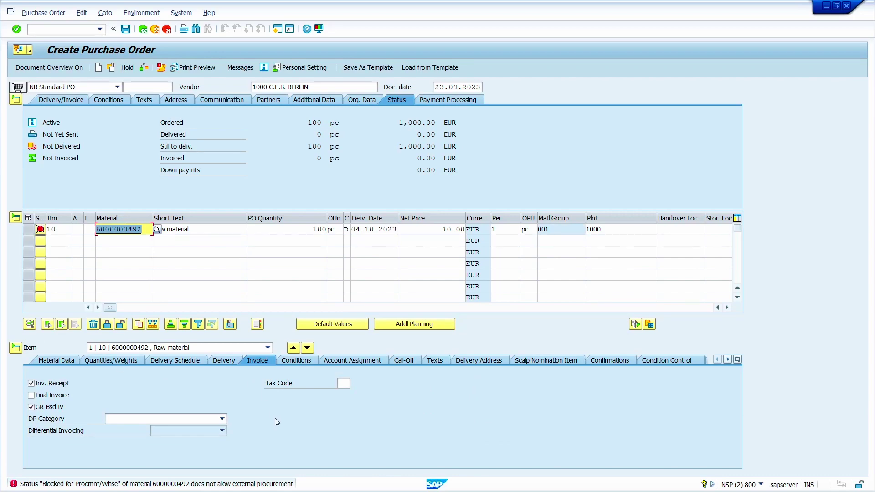
{"action": "double_click", "coordinate": [282, 484]}
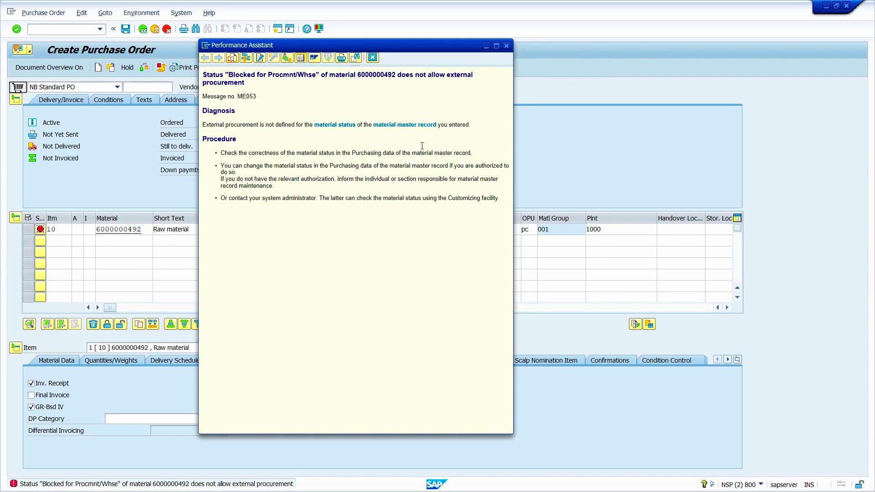
{"action": "left_click", "coordinate": [373, 57]}
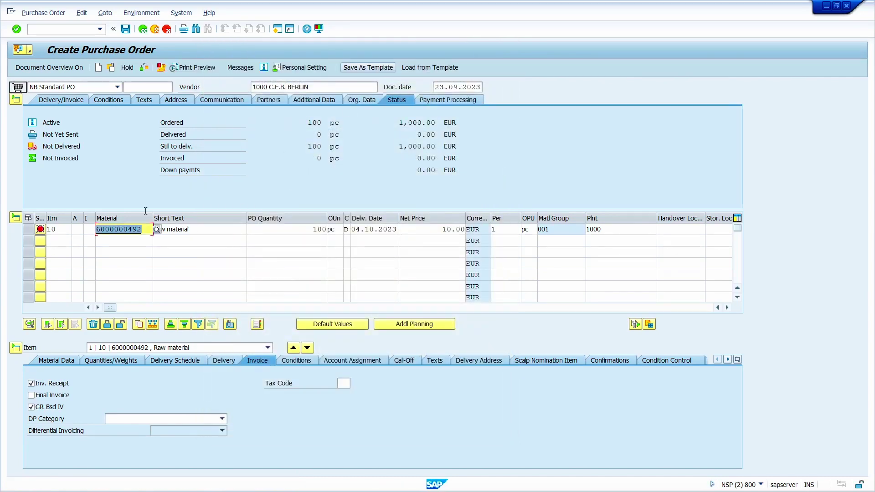
Step: Discard the order without saving and start a new standard purchase order for vendor 1000
{"action": "left_click", "coordinate": [98, 67]}
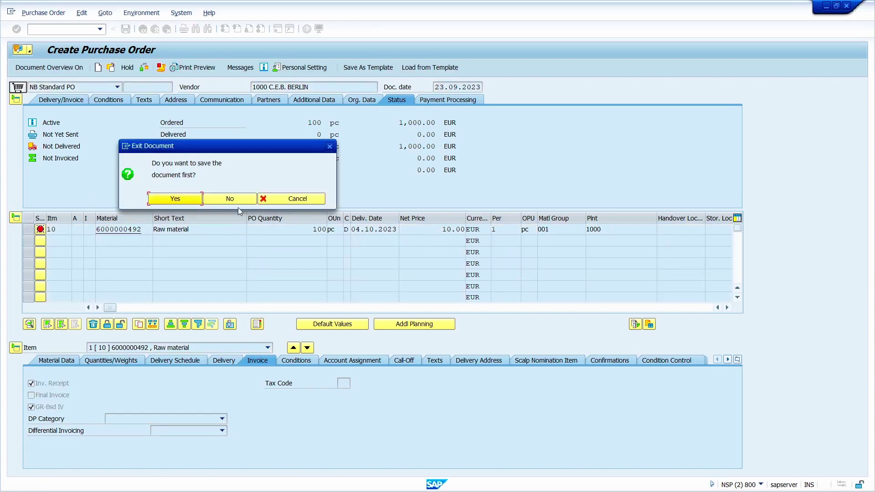
{"action": "left_click", "coordinate": [230, 199]}
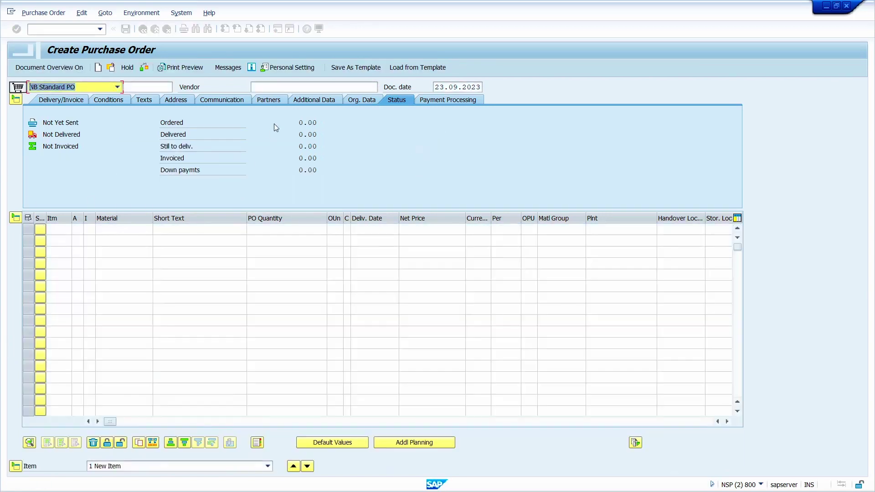
{"action": "left_click", "coordinate": [283, 90]}
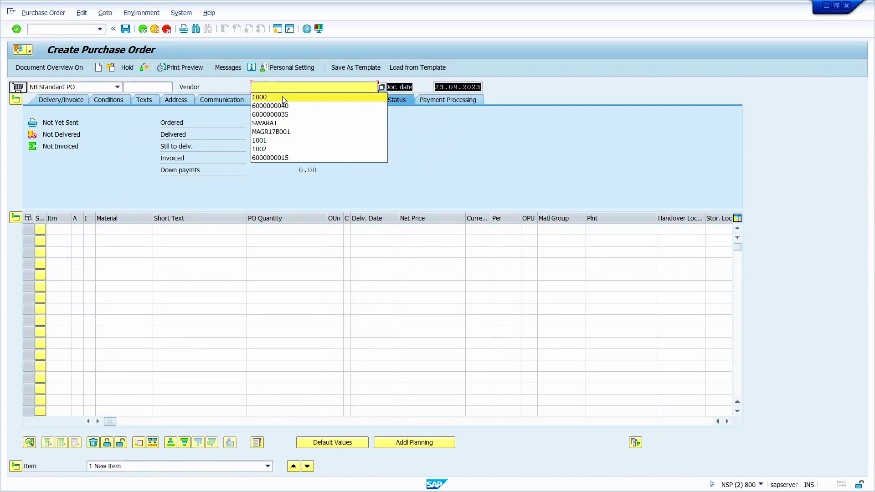
{"action": "left_click", "coordinate": [283, 97]}
{"action": "key", "text": "Return"}
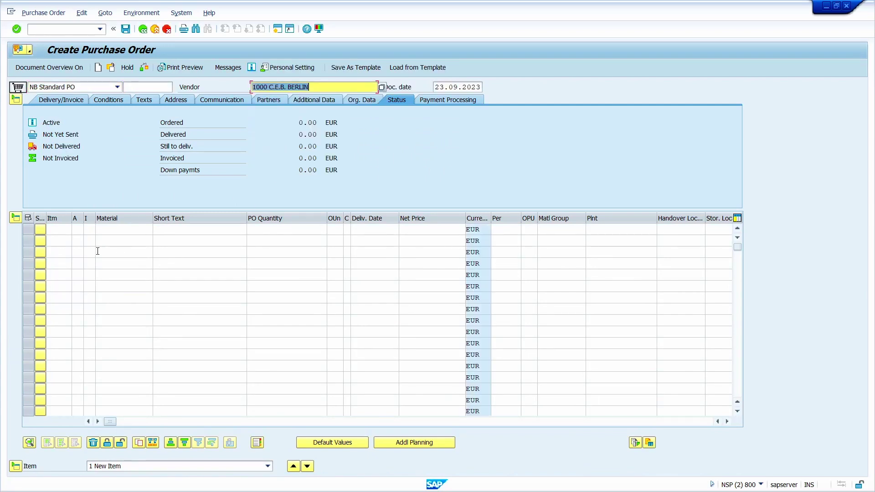
{"action": "left_click", "coordinate": [119, 230]}
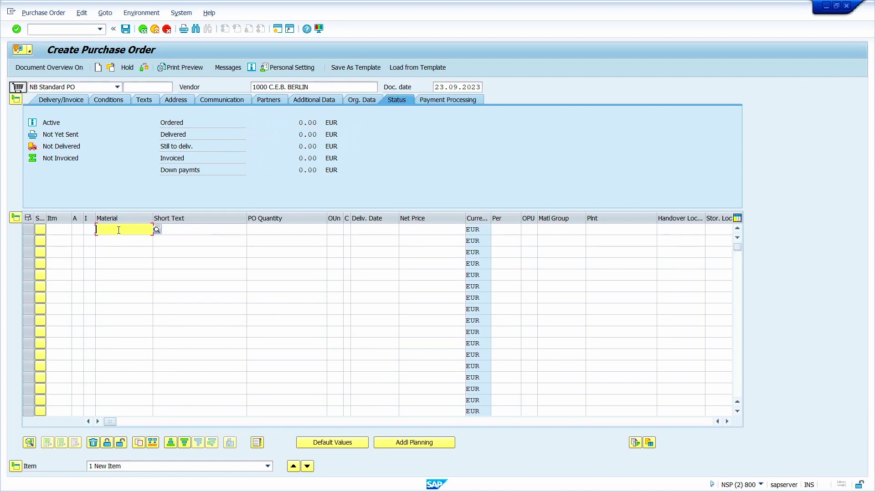
{"action": "left_click", "coordinate": [119, 230]}
{"action": "left_click", "coordinate": [119, 238]}
{"action": "left_click", "coordinate": [299, 230]}
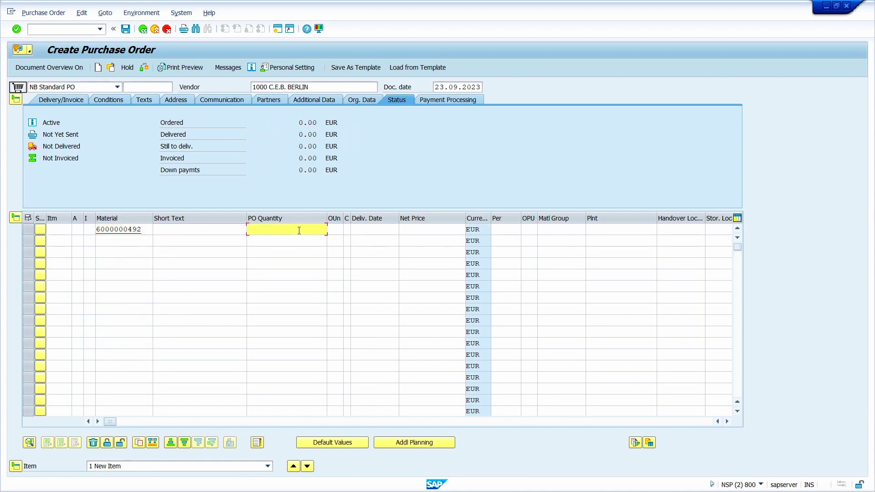
{"action": "type", "text": "10"}
{"action": "key", "text": "Tab"}
{"action": "key", "text": "Tab"}
{"action": "key", "text": "Tab"}
{"action": "key", "text": "Tab"}
{"action": "key", "text": "Tab"}
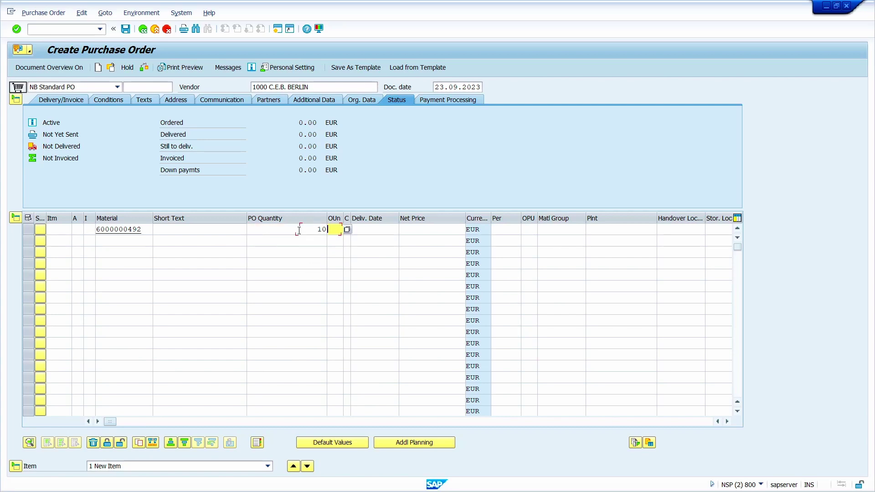
{"action": "key", "text": "Tab"}
{"action": "key", "text": "Tab"}
{"action": "key", "text": "Tab"}
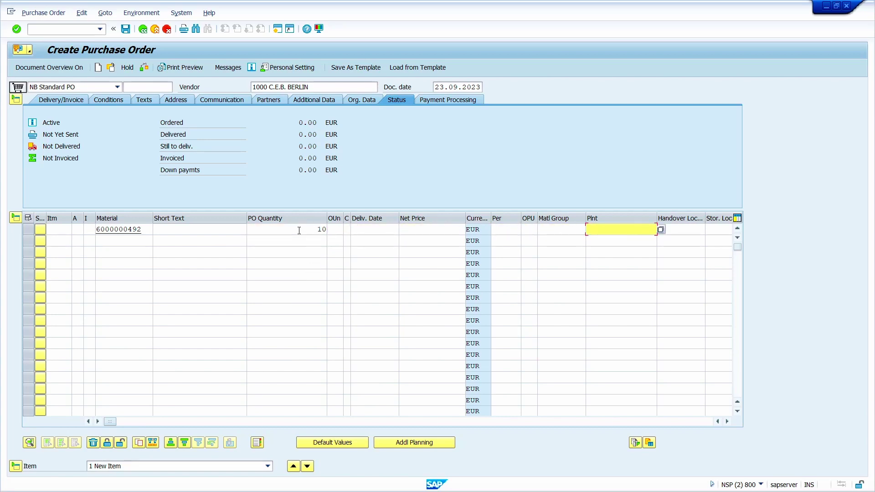
{"action": "type", "text": "1"}
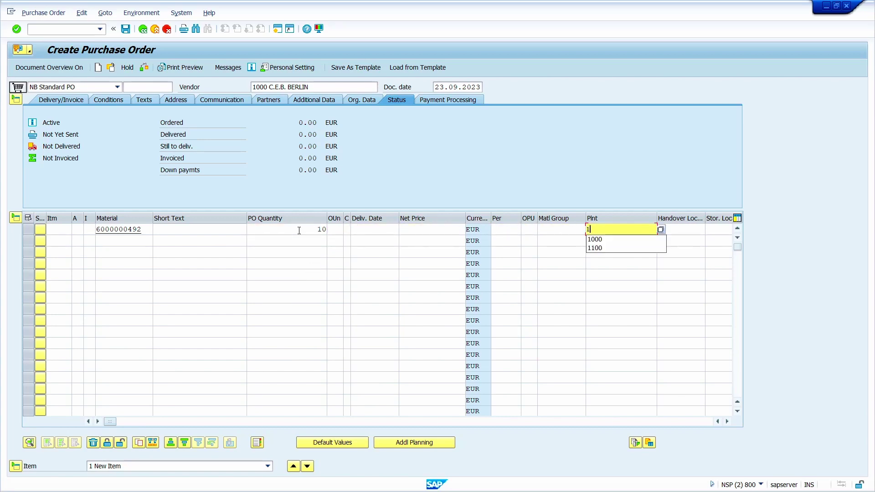
{"action": "type", "text": "100"}
{"action": "key", "text": "Return"}
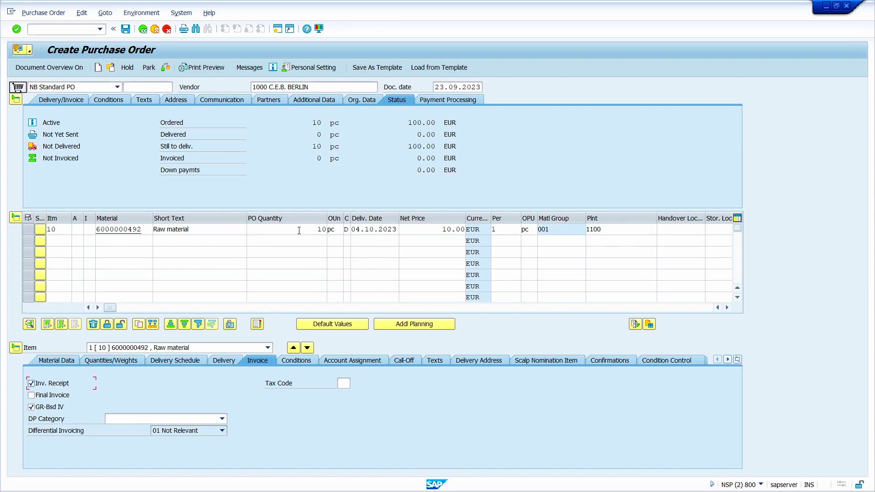
Step: Leave the purchase order for transaction SPRO and display the SAP Reference IMG
{"action": "left_click", "coordinate": [65, 29]}
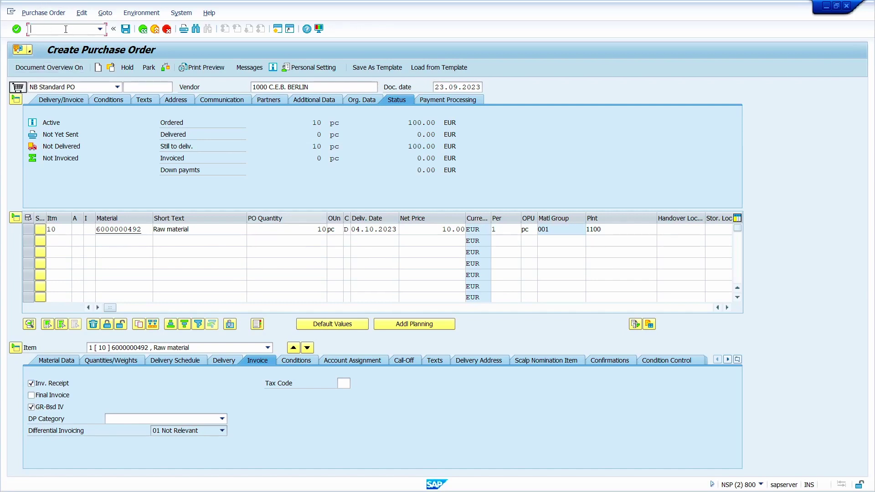
{"action": "type", "text": "/nspro"}
{"action": "key", "text": "Return"}
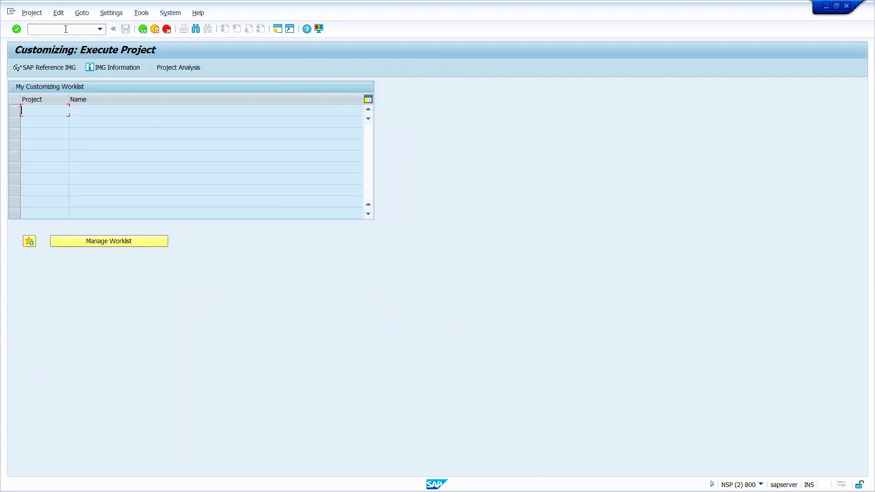
{"action": "left_click", "coordinate": [34, 69]}
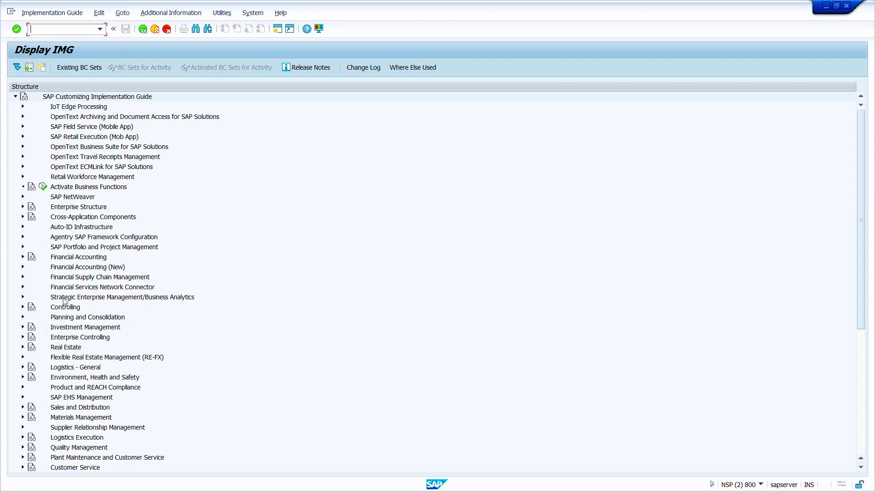
Step: Open Define Material Statuses within the Material Master key field settings of Logistics - General, and view the details of status 01
{"action": "scroll", "coordinate": [26, 313], "scroll_direction": "down", "scroll_amount": 4}
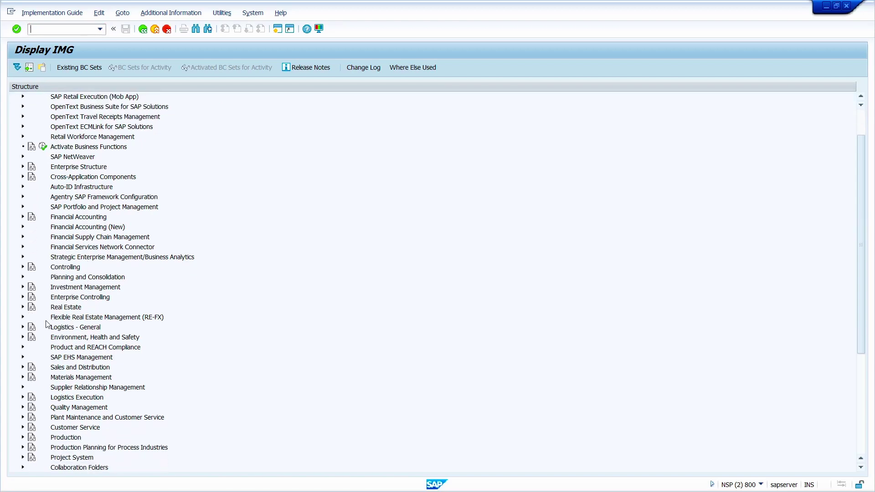
{"action": "left_click", "coordinate": [23, 327]}
{"action": "scroll", "coordinate": [117, 232], "scroll_direction": "down", "scroll_amount": 2}
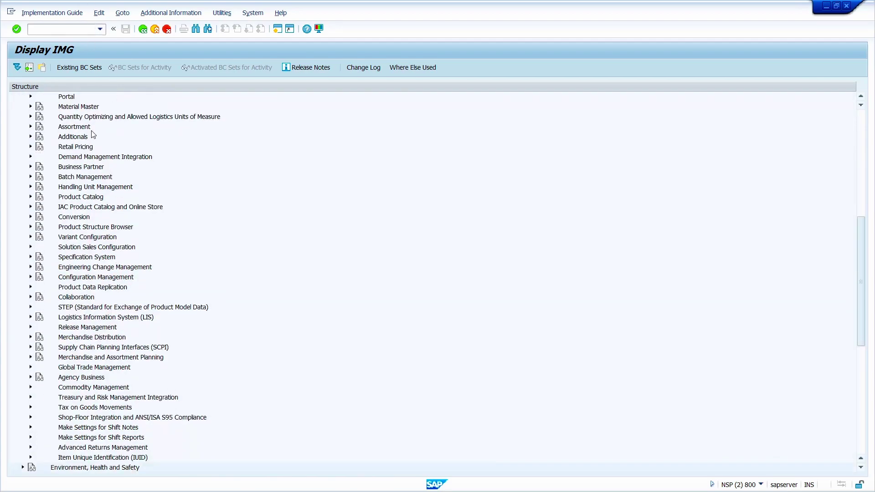
{"action": "scroll", "coordinate": [98, 166], "scroll_direction": "up", "scroll_amount": 1}
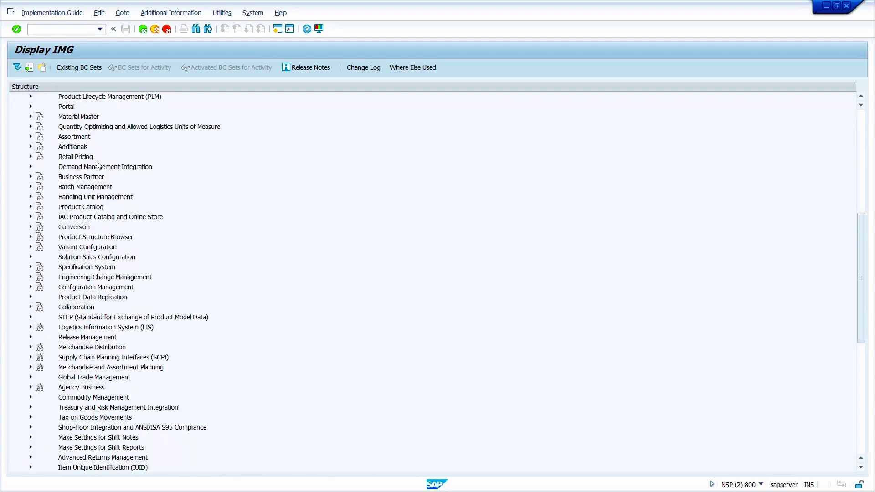
{"action": "left_click", "coordinate": [29, 117]}
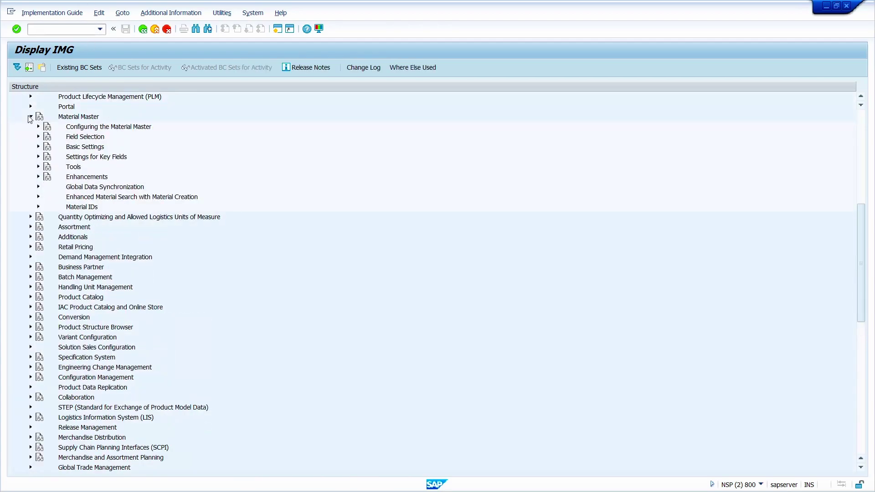
{"action": "left_click", "coordinate": [38, 157]}
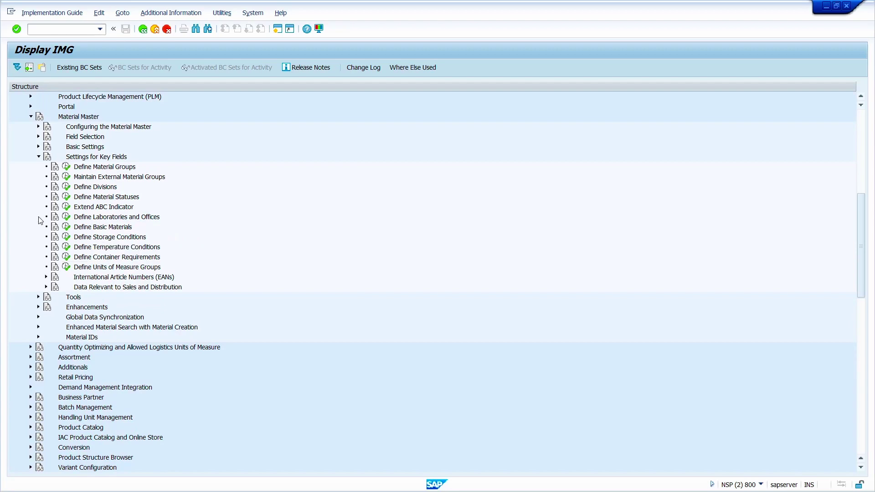
{"action": "left_click", "coordinate": [67, 198]}
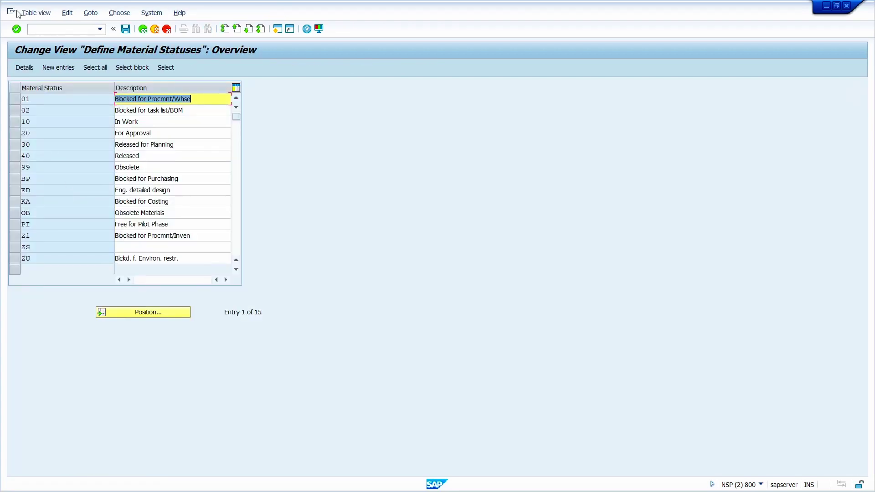
{"action": "left_click", "coordinate": [17, 98]}
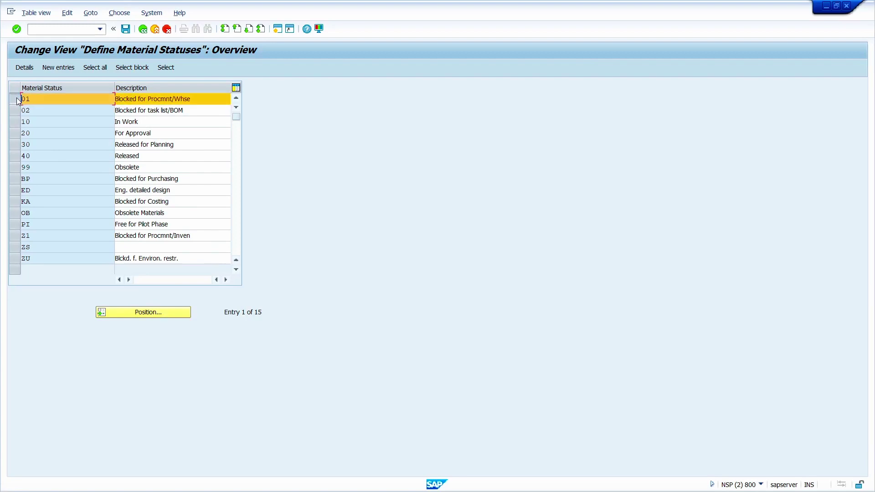
{"action": "left_click", "coordinate": [26, 67]}
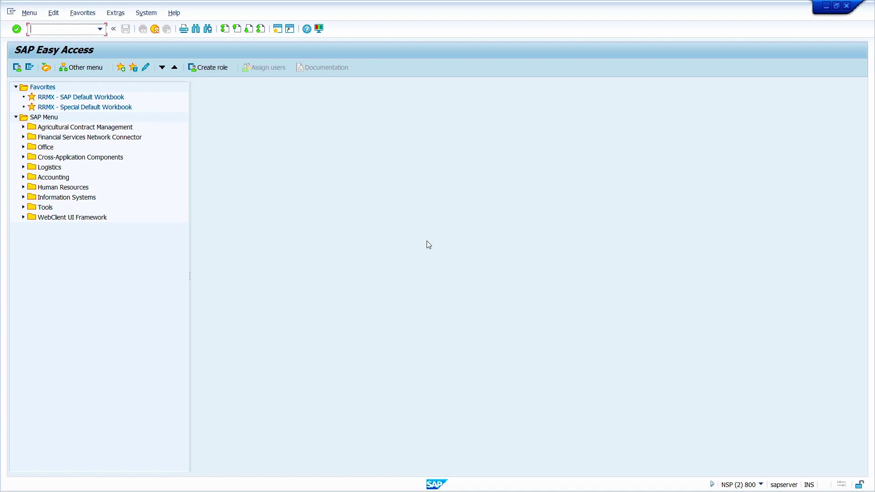
{"action": "type", "text": "mm02"}
{"action": "key", "text": "Return"}
{"action": "key", "text": "super+c"}
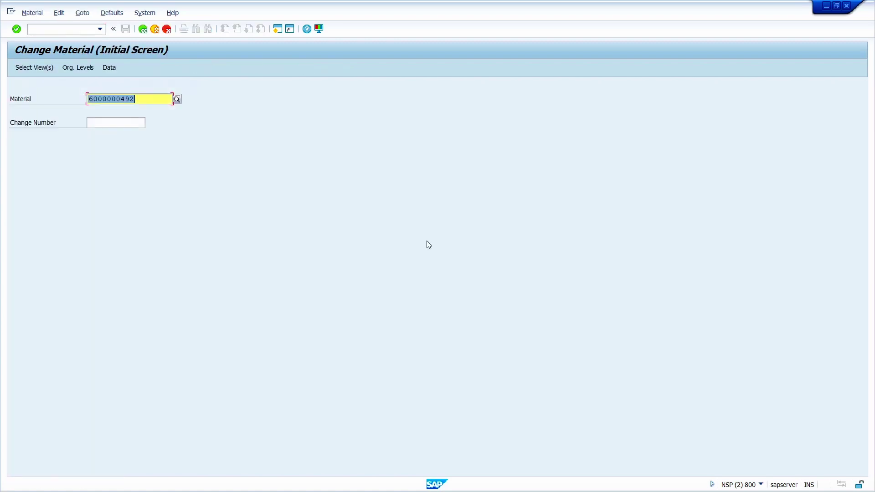
{"action": "key", "text": "Return"}
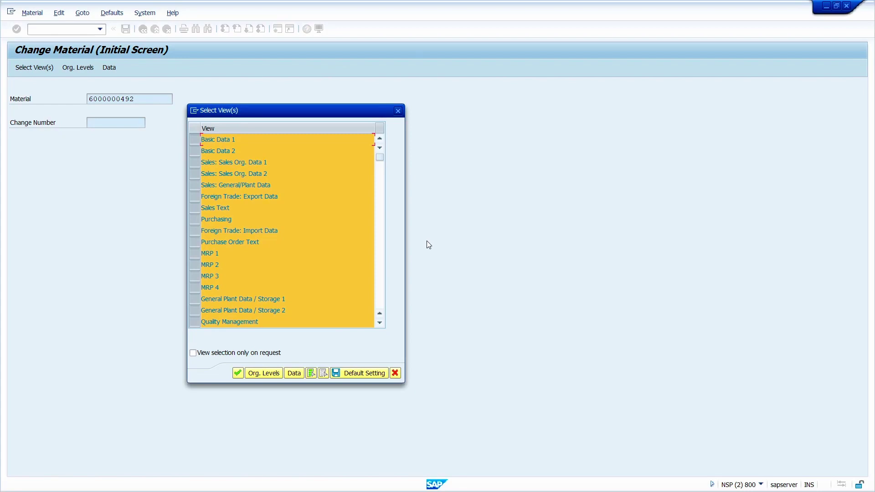
{"action": "key", "text": "Return"}
{"action": "type", "text": "1000"}
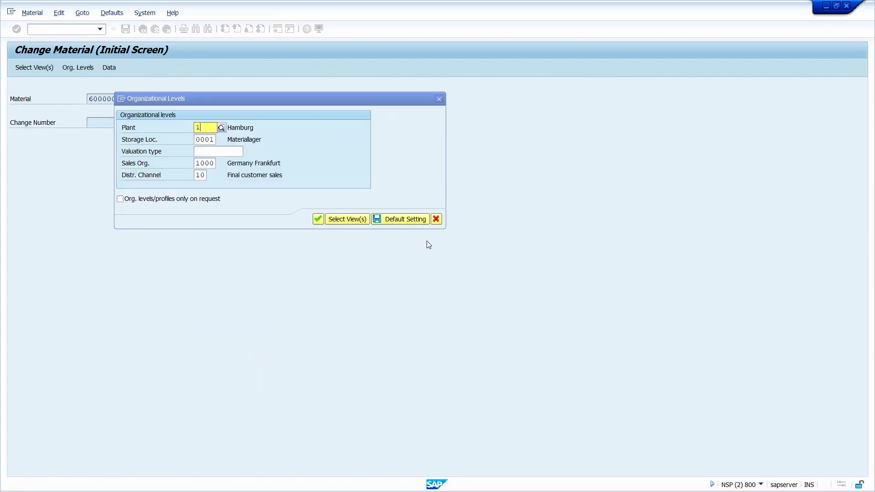
{"action": "key", "text": "Return"}
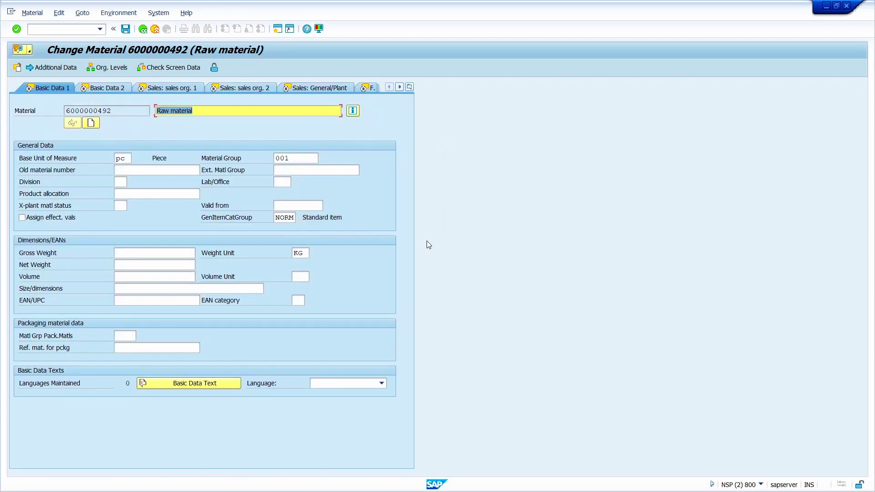
{"action": "left_click", "coordinate": [409, 87]}
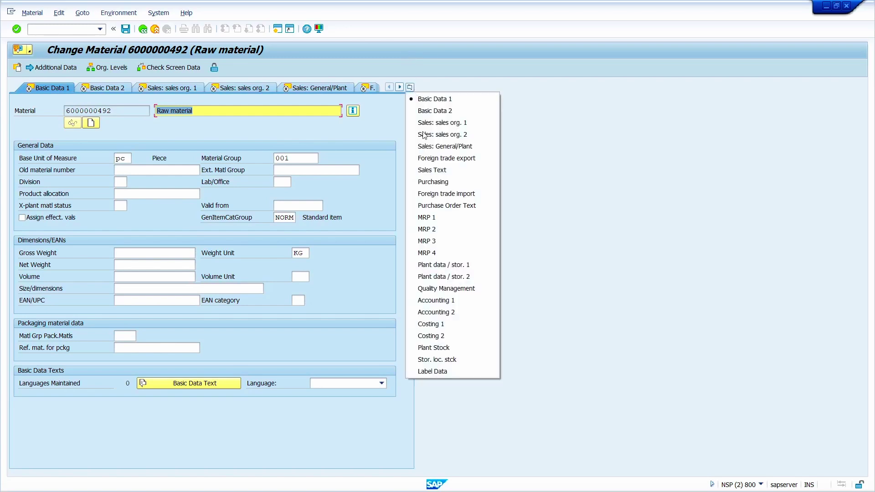
{"action": "left_click", "coordinate": [462, 305]}
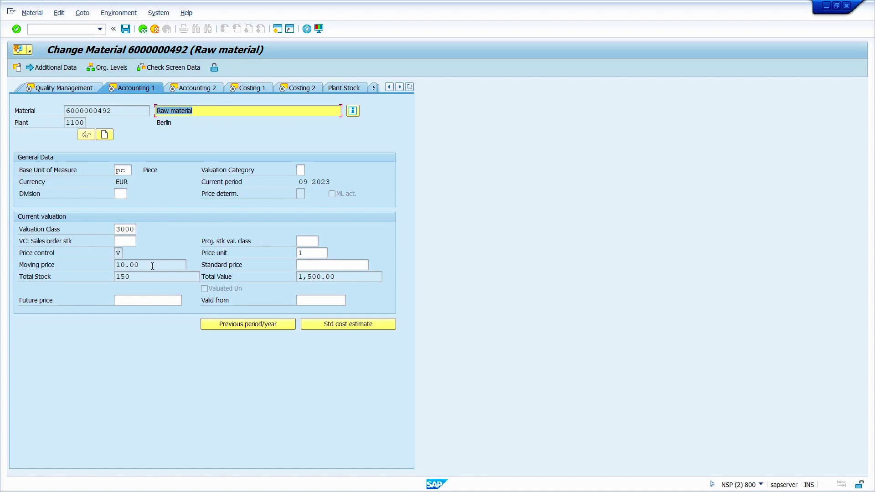
Step: Leave the material master and open the price change transaction MR21
{"action": "left_click", "coordinate": [71, 29]}
{"action": "type", "text": "/nmr"}
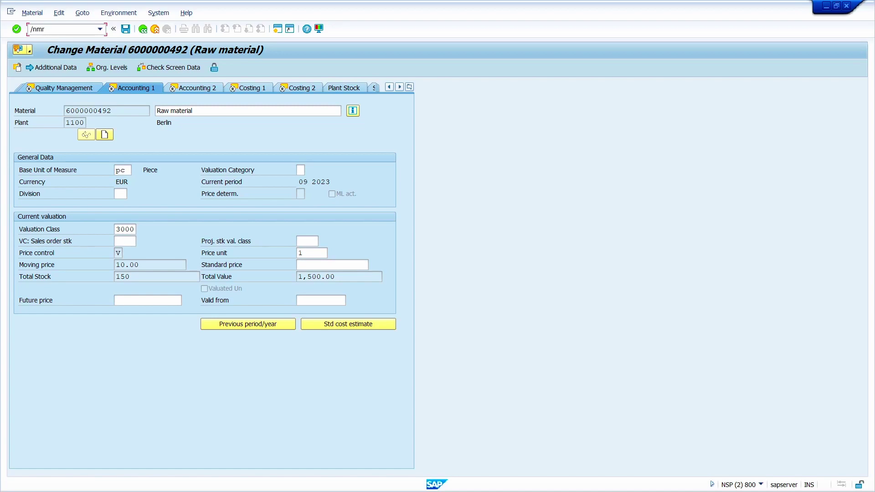
{"action": "type", "text": "21"}
{"action": "key", "text": "Return"}
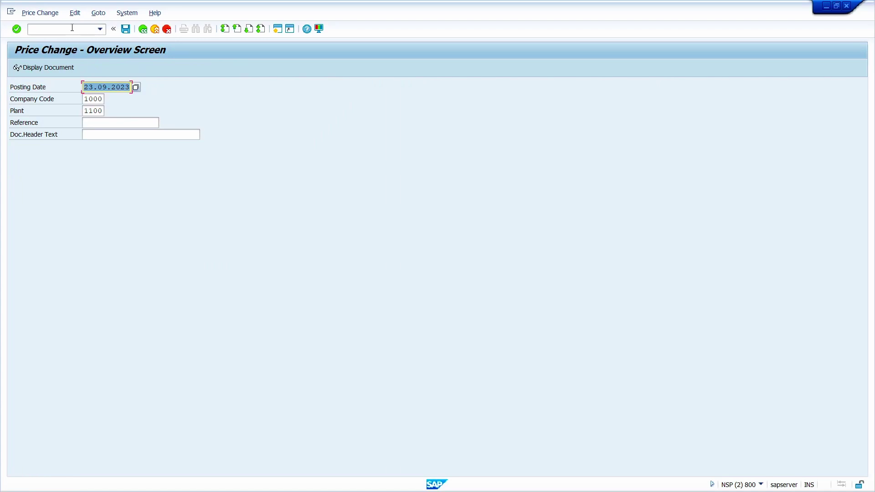
{"action": "key", "text": "Return"}
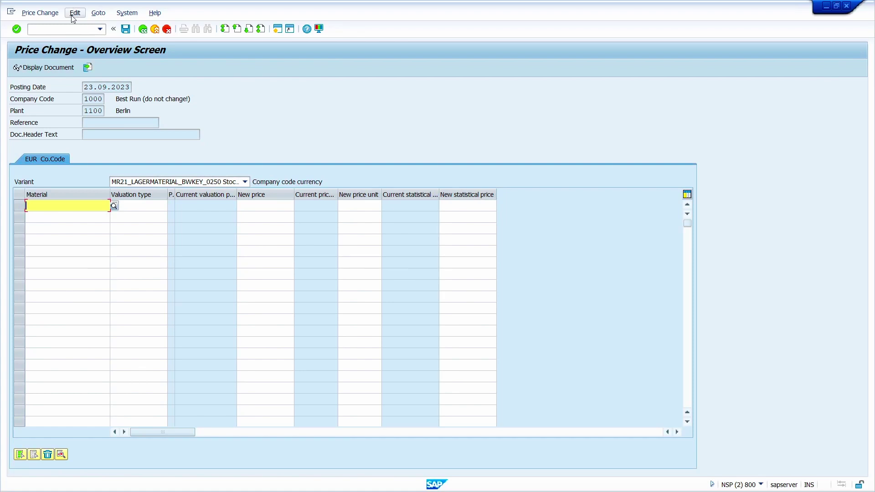
{"action": "key", "text": "super+v"}
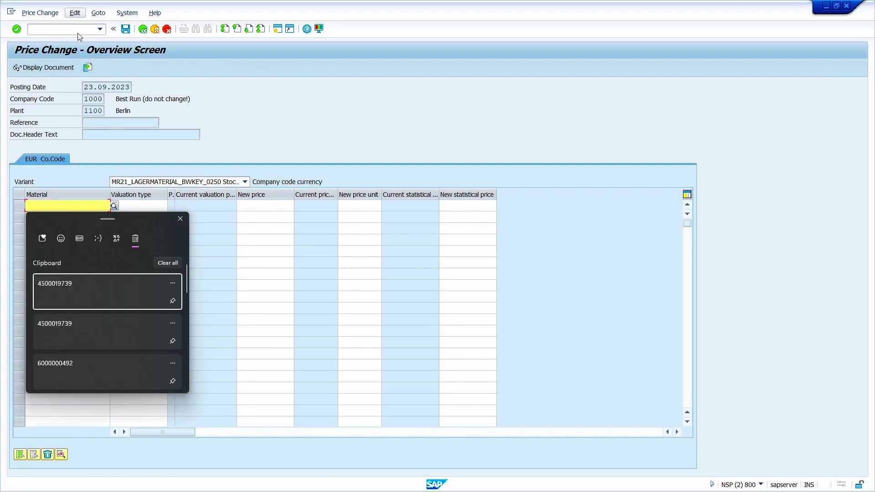
{"action": "left_click", "coordinate": [118, 368]}
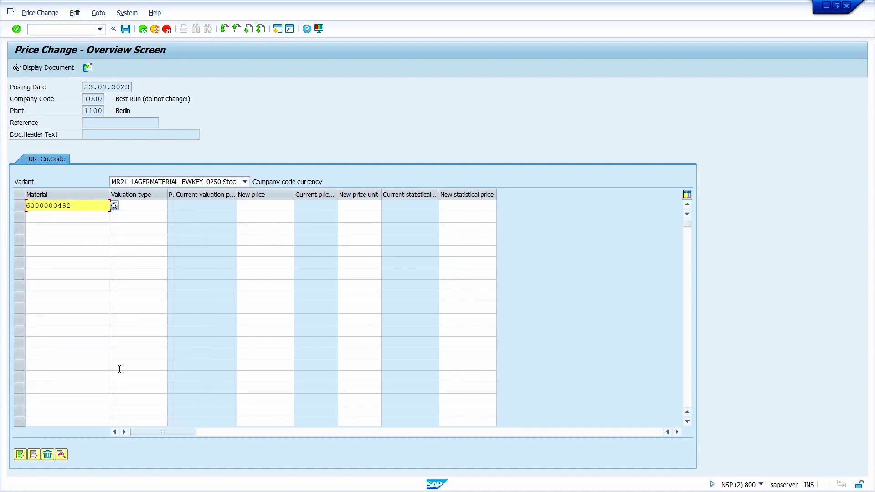
{"action": "key", "text": "Return"}
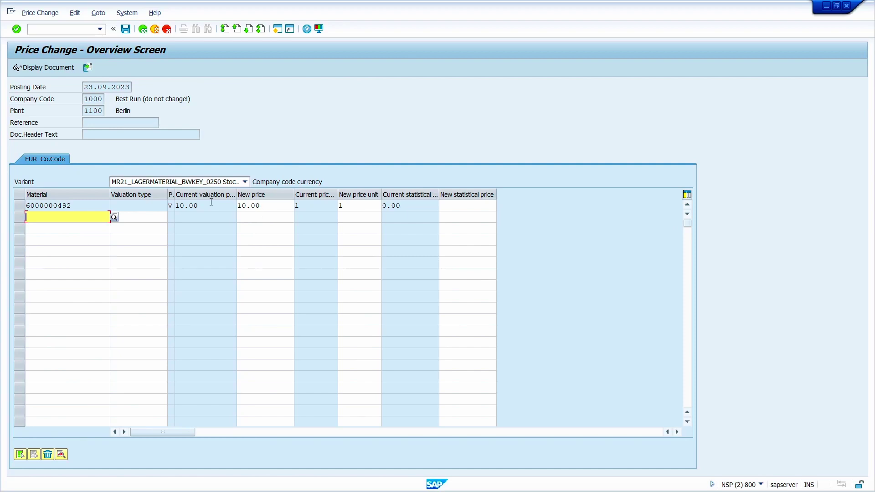
{"action": "left_click", "coordinate": [280, 205]}
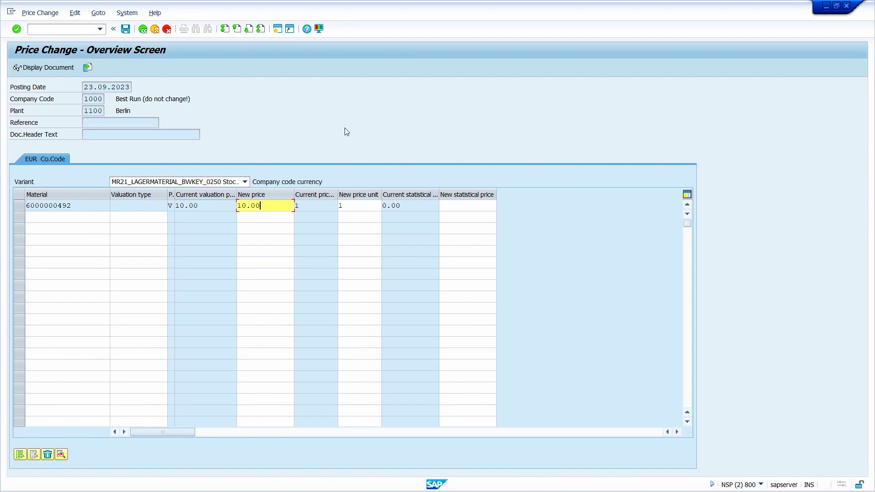
{"action": "key", "text": "BackSpace"}
{"action": "key", "text": "BackSpace"}
{"action": "key", "text": "BackSpace"}
{"action": "key", "text": "BackSpace"}
{"action": "key", "text": "BackSpace"}
{"action": "type", "text": "12"}
{"action": "key", "text": "Return"}
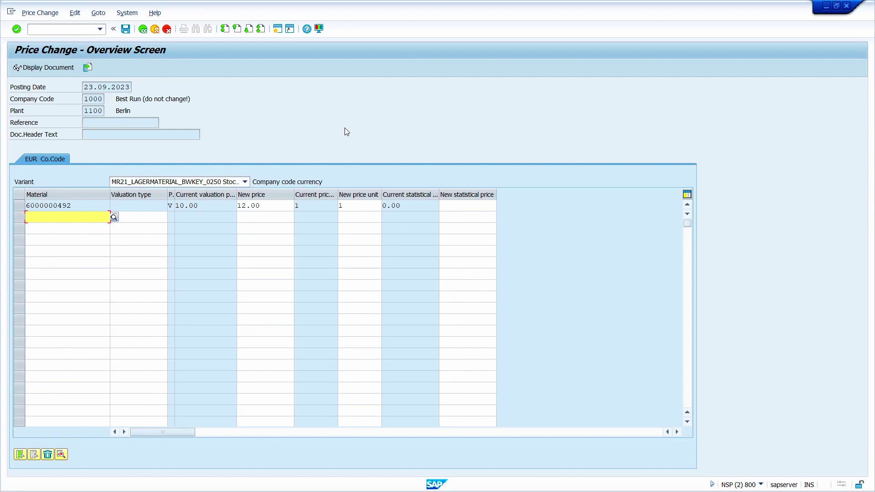
{"action": "key", "text": "ctrl+s"}
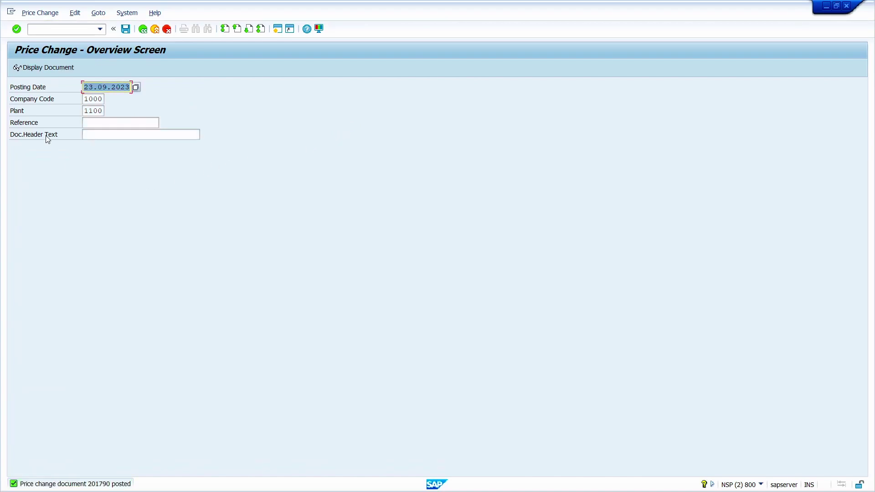
Step: Display the posted price change document for 2023 and open its related accounting document
{"action": "left_click", "coordinate": [48, 68]}
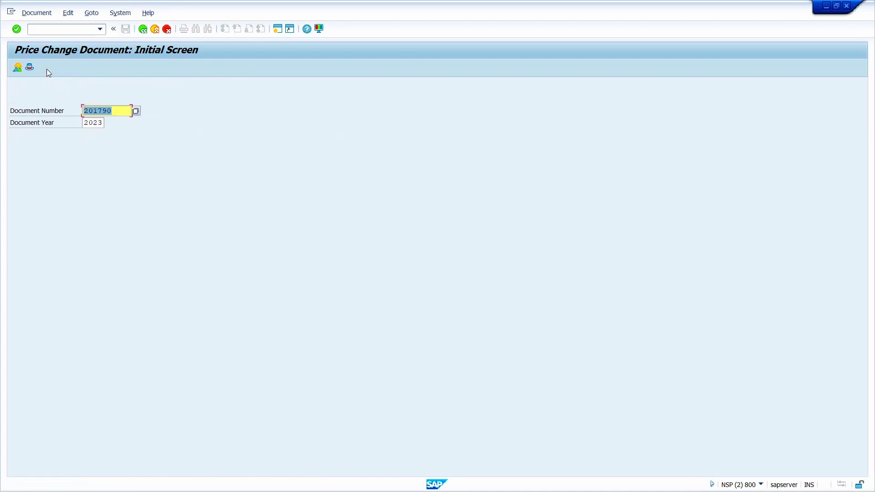
{"action": "key", "text": "Return"}
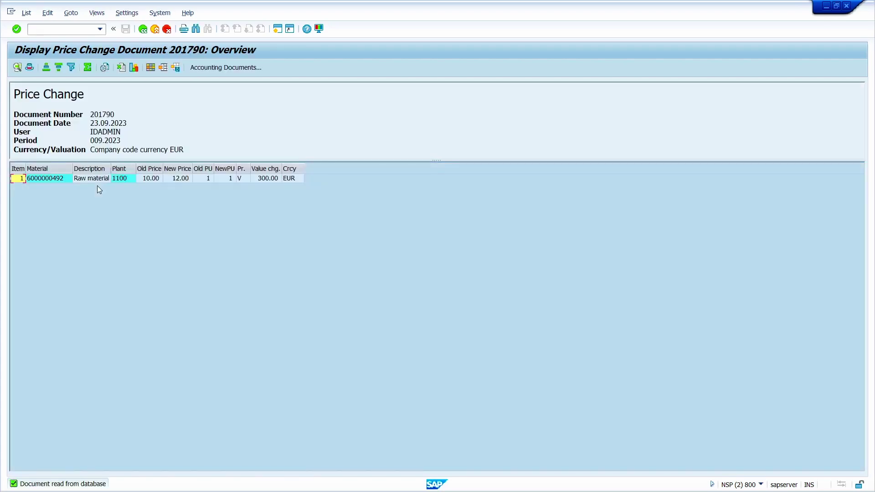
{"action": "left_click", "coordinate": [223, 67]}
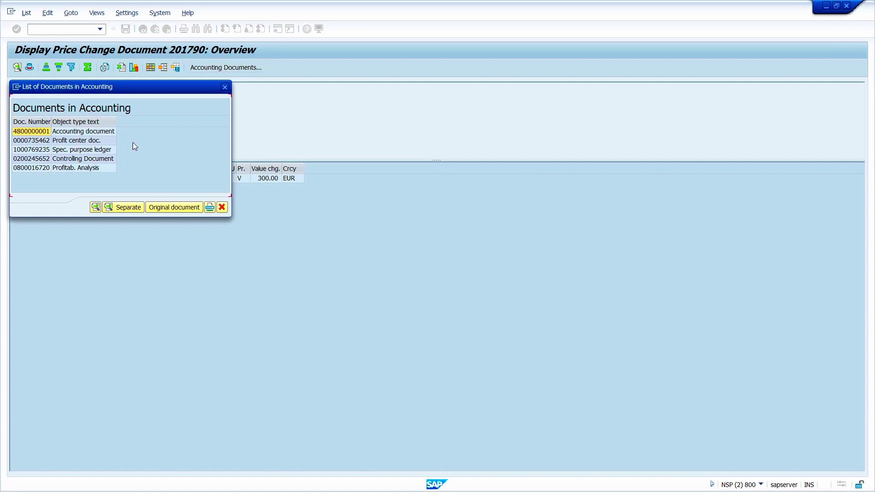
{"action": "double_click", "coordinate": [76, 132]}
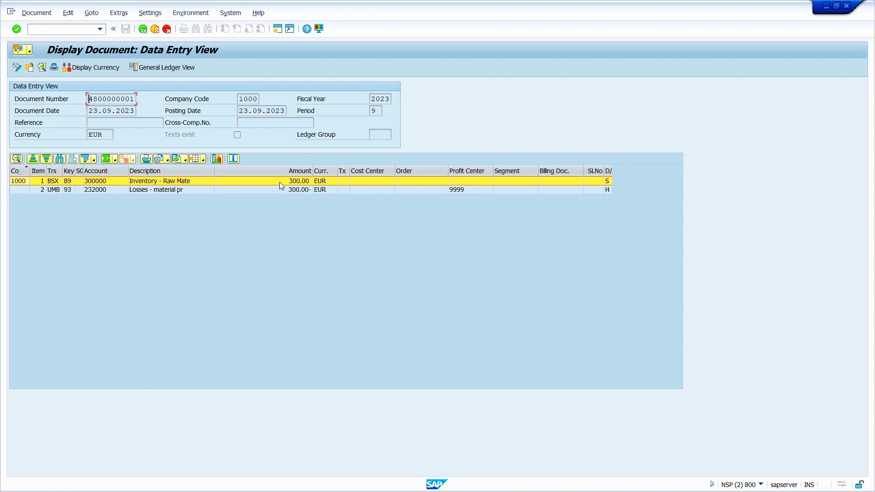
{"action": "left_click", "coordinate": [72, 29]}
{"action": "type", "text": "/nmm03"}
{"action": "key", "text": "Return"}
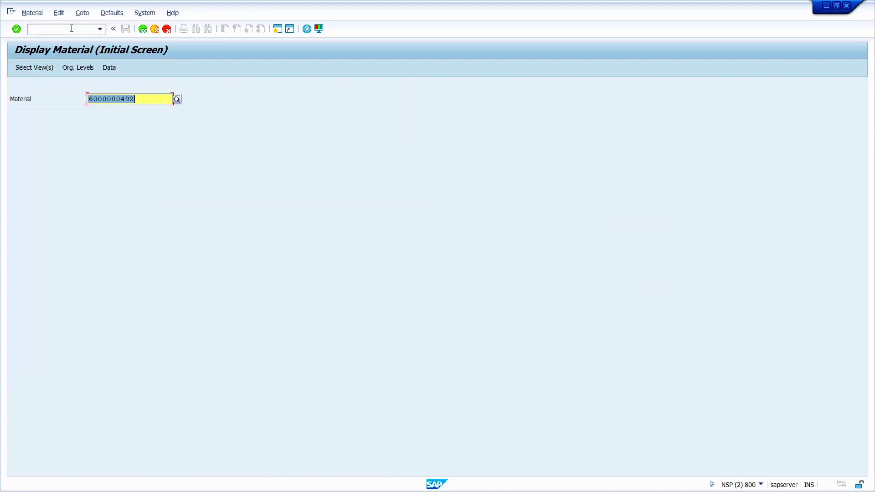
{"action": "key", "text": "Return"}
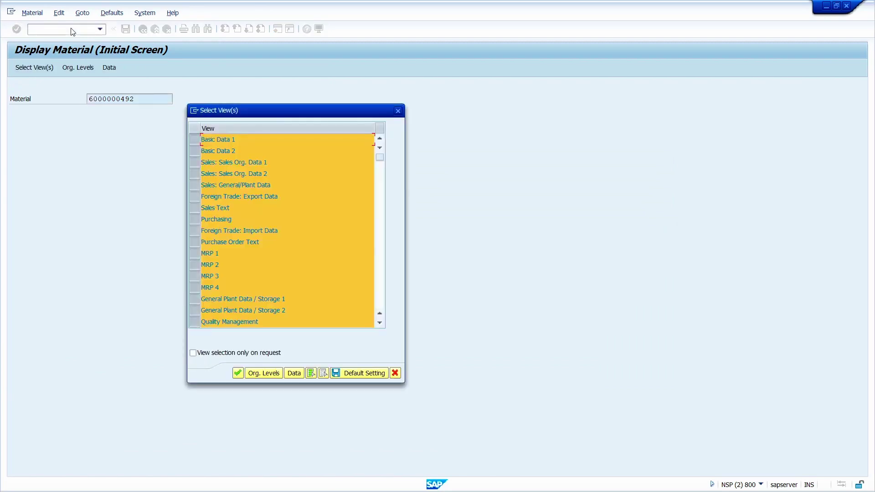
{"action": "key", "text": "Return"}
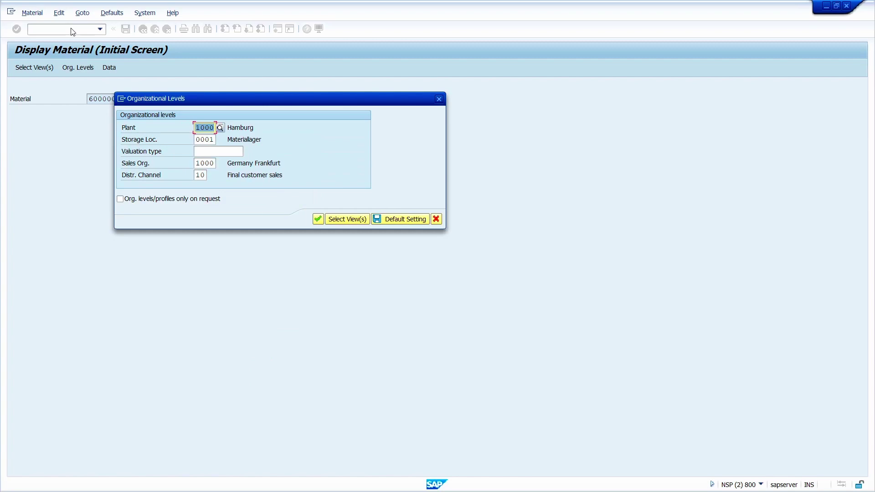
{"action": "type", "text": "1100"}
{"action": "key", "text": "Return"}
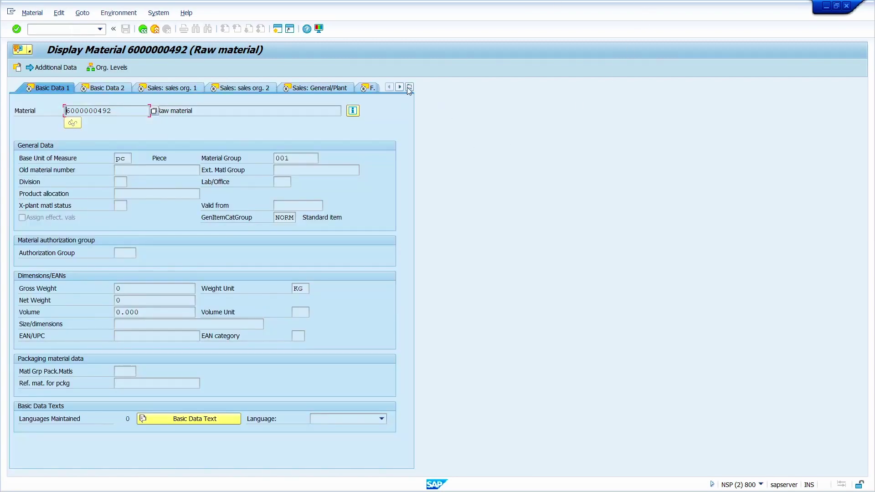
{"action": "left_click", "coordinate": [409, 87]}
{"action": "left_click", "coordinate": [464, 300]}
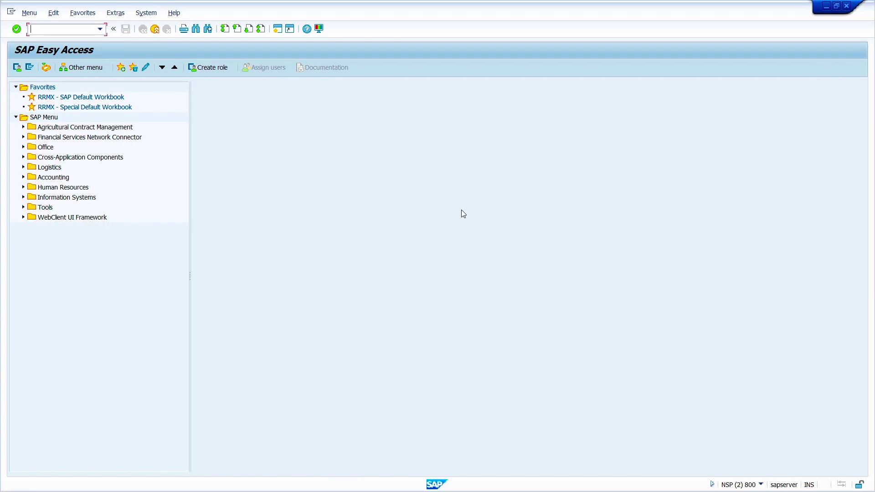
{"action": "type", "text": "mmsc"}
{"action": "key", "text": "Return"}
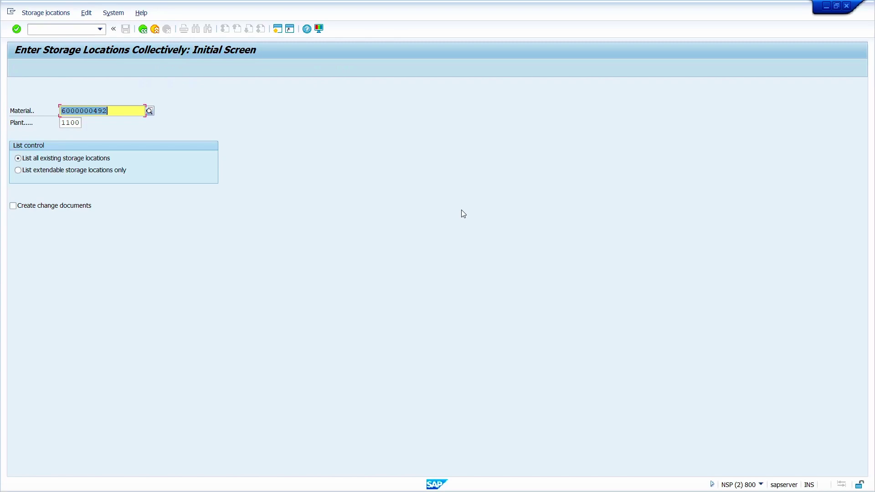
{"action": "key", "text": "Return"}
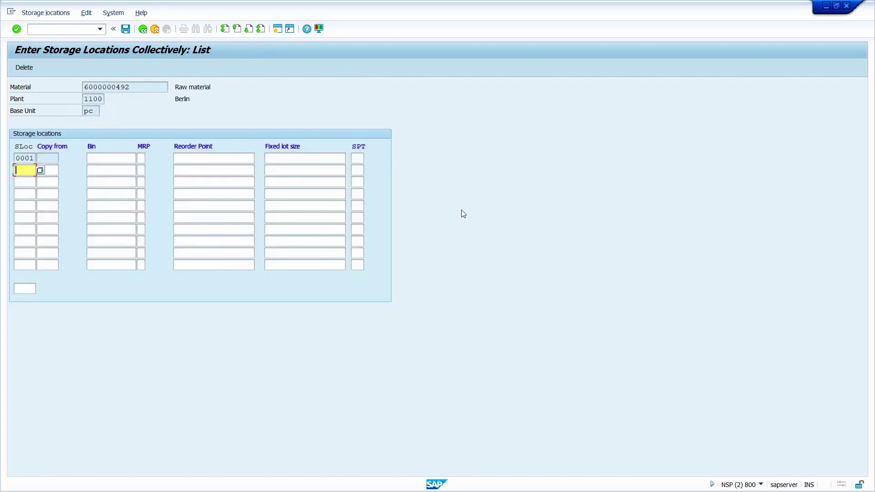
Step: Extend the material to storage locations 0002 and 0003 and save the entries
{"action": "type", "text": "0002"}
{"action": "key", "text": "Return"}
{"action": "type", "text": "0003"}
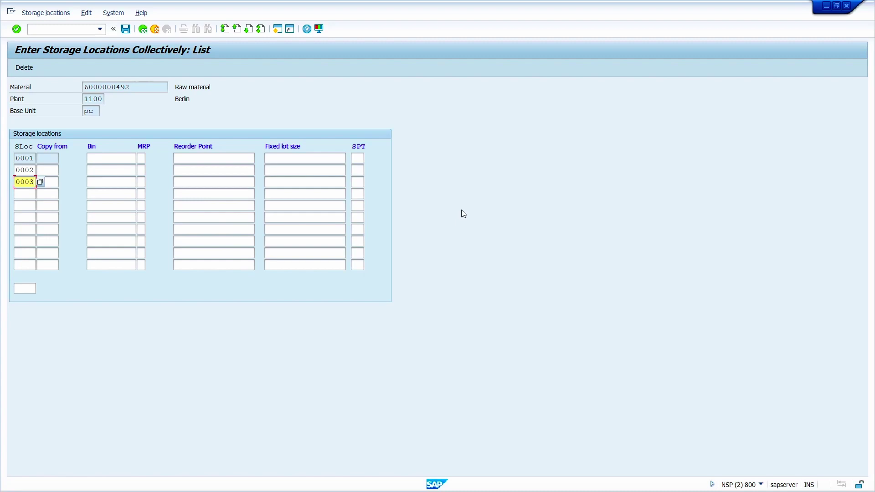
{"action": "key", "text": "Return"}
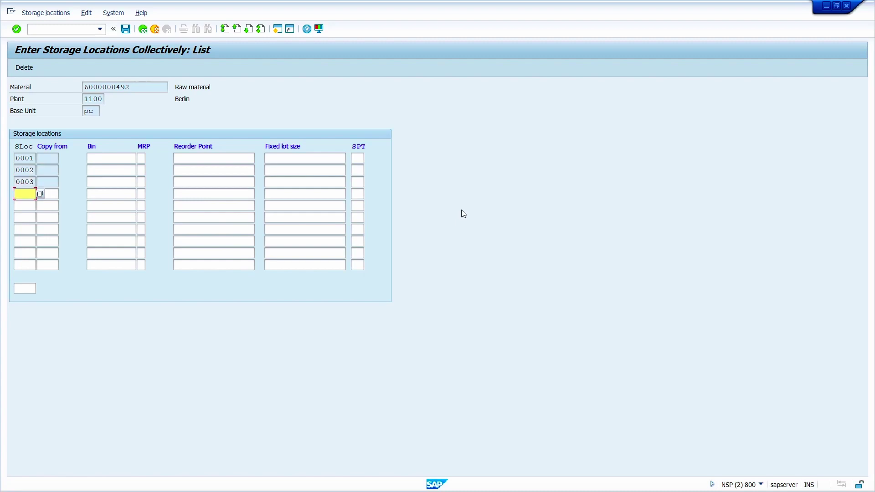
{"action": "key", "text": "ctrl+s"}
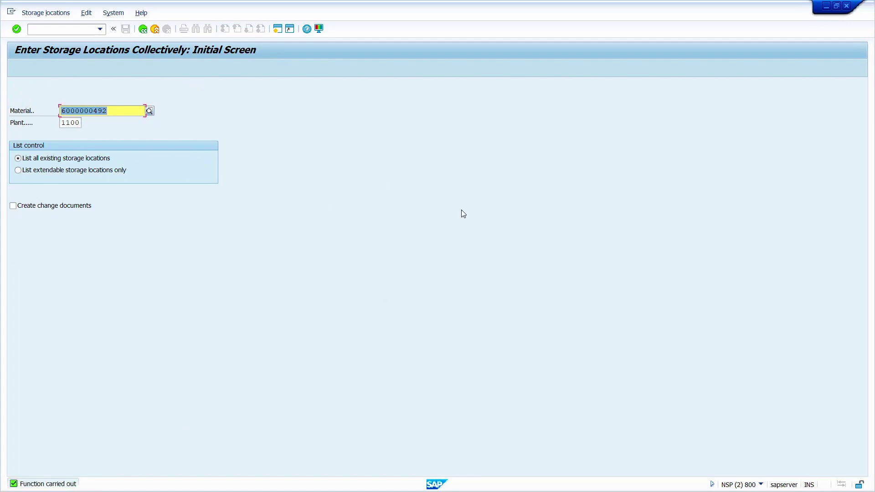